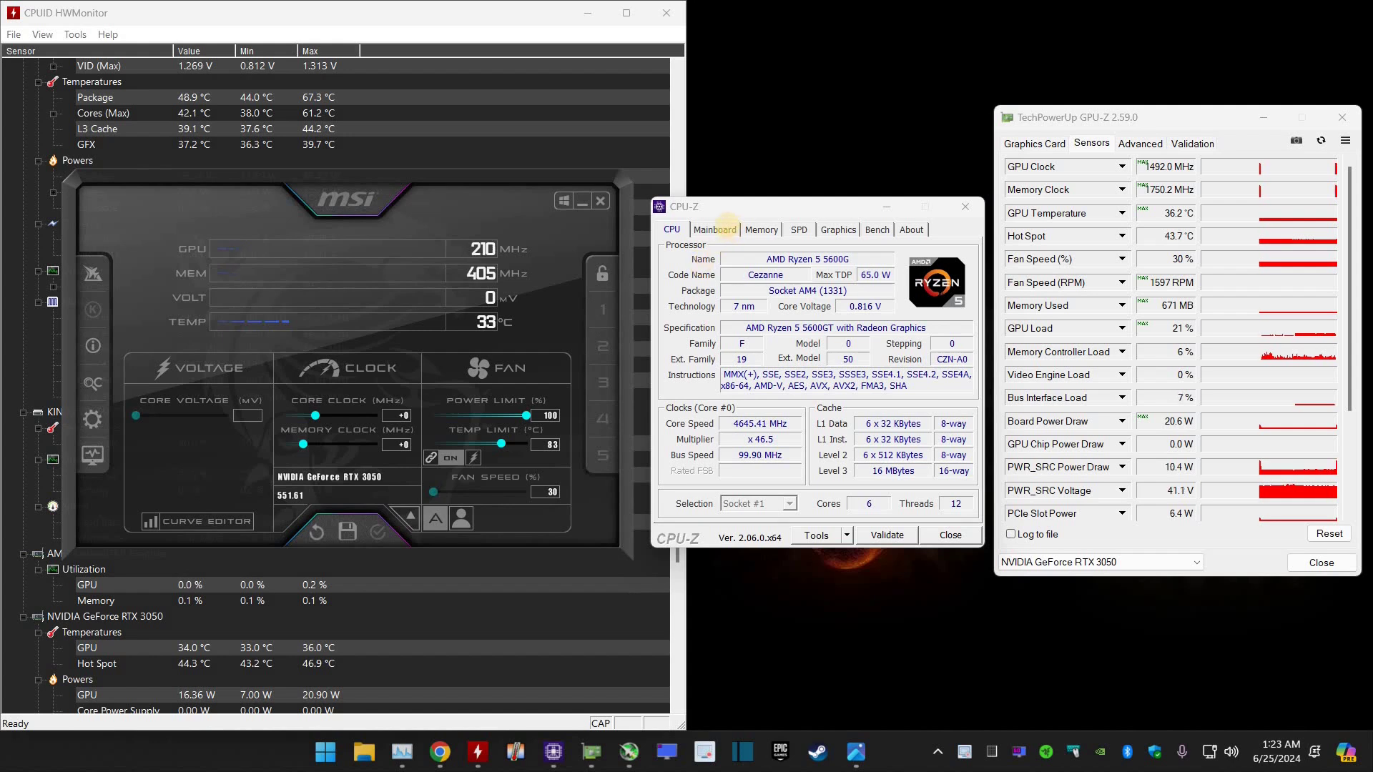
- Review the mainboard, processor, memory and SPD details of the PC in CPU-Z
{"action": "left_click", "coordinate": [715, 229]}
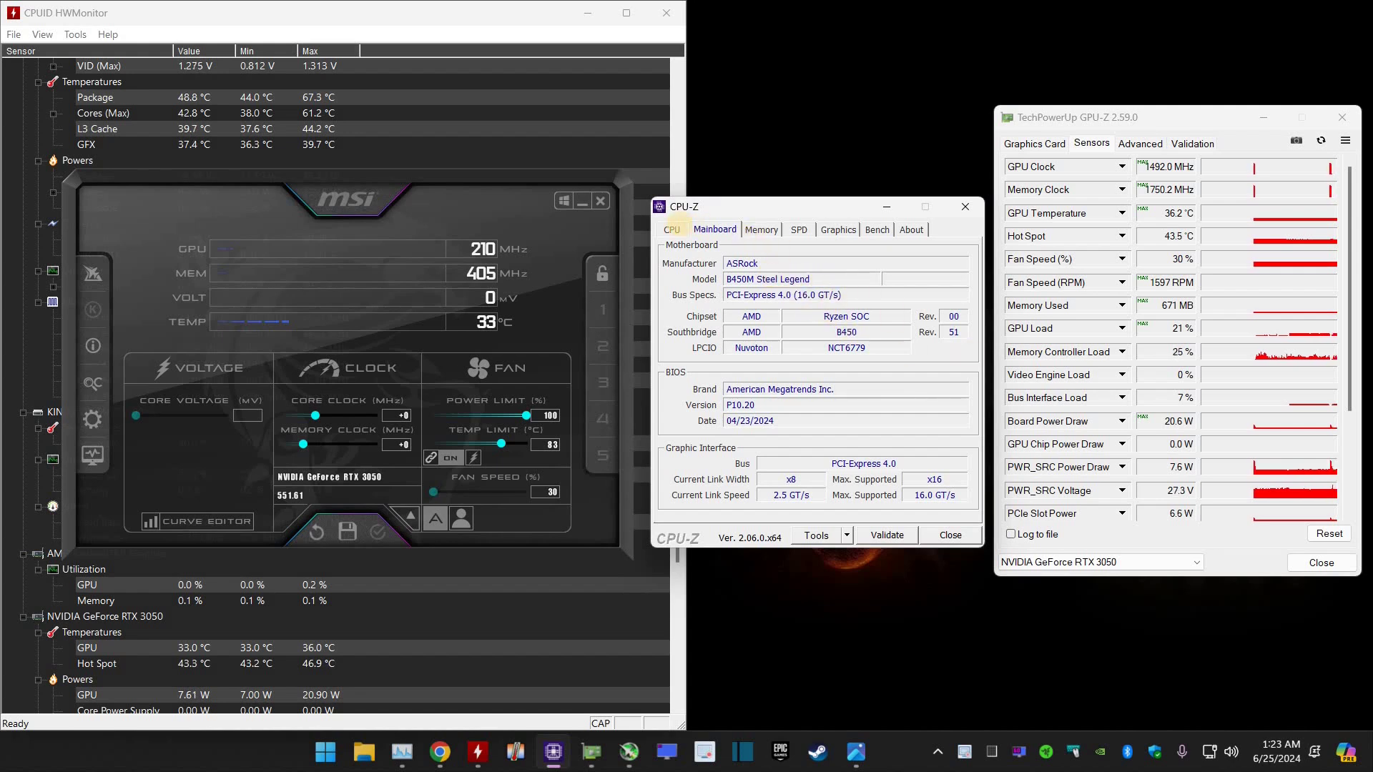
{"action": "left_click", "coordinate": [671, 229]}
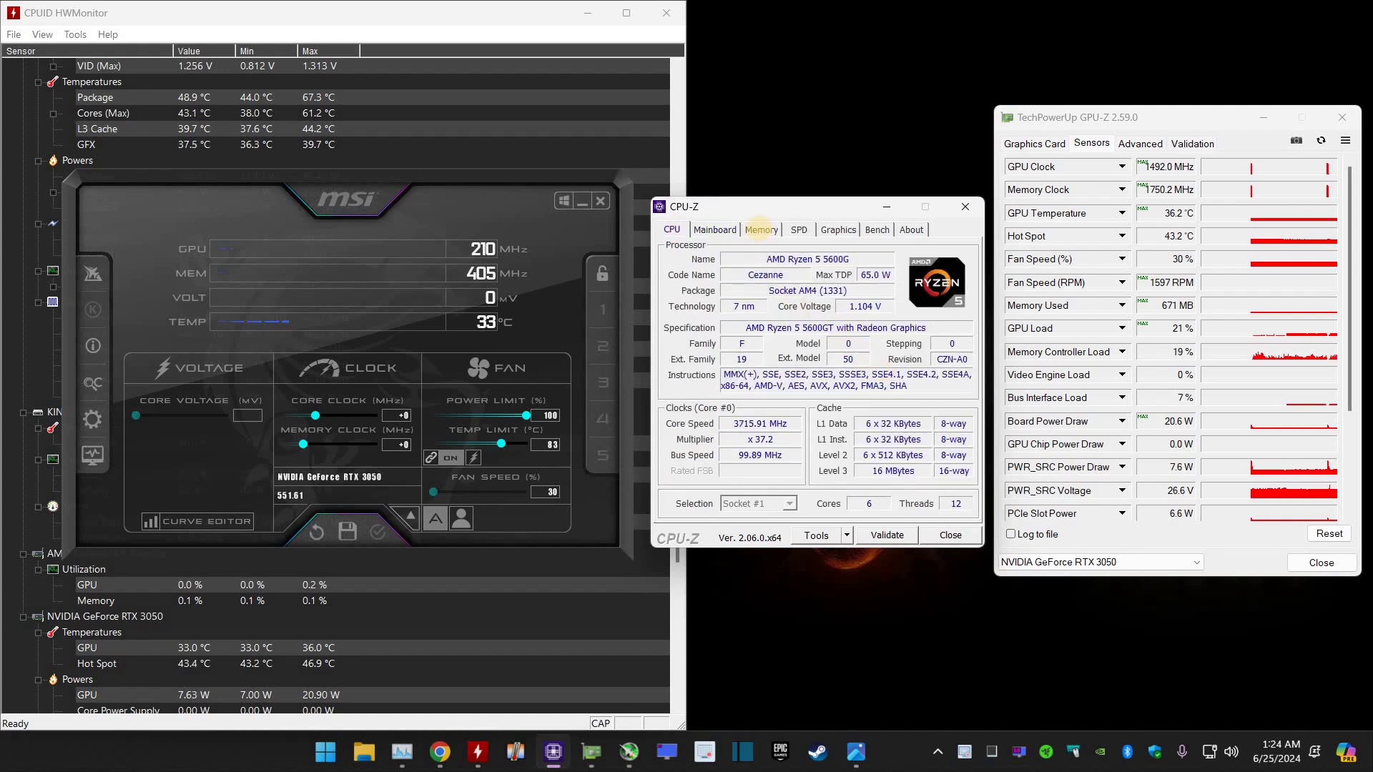
{"action": "left_click", "coordinate": [761, 229]}
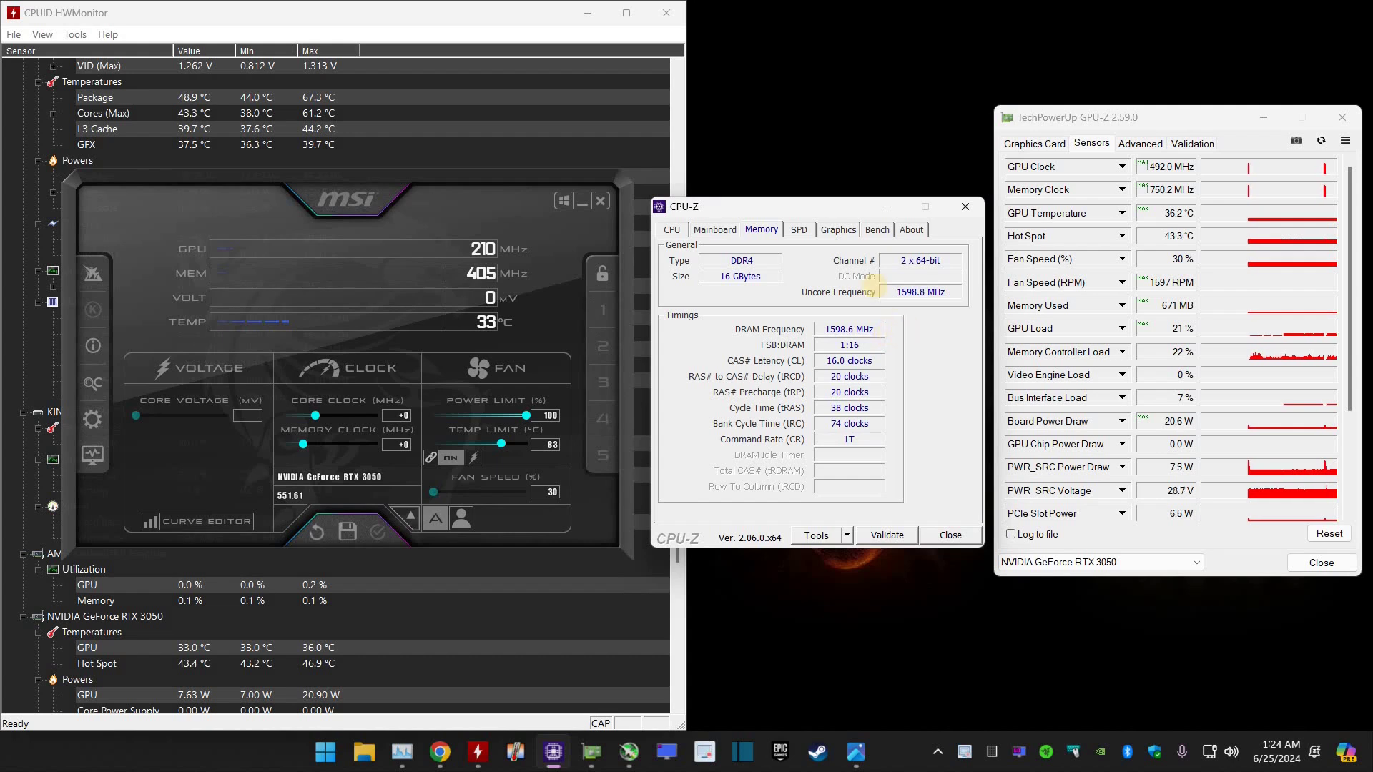
{"action": "left_click", "coordinate": [798, 229]}
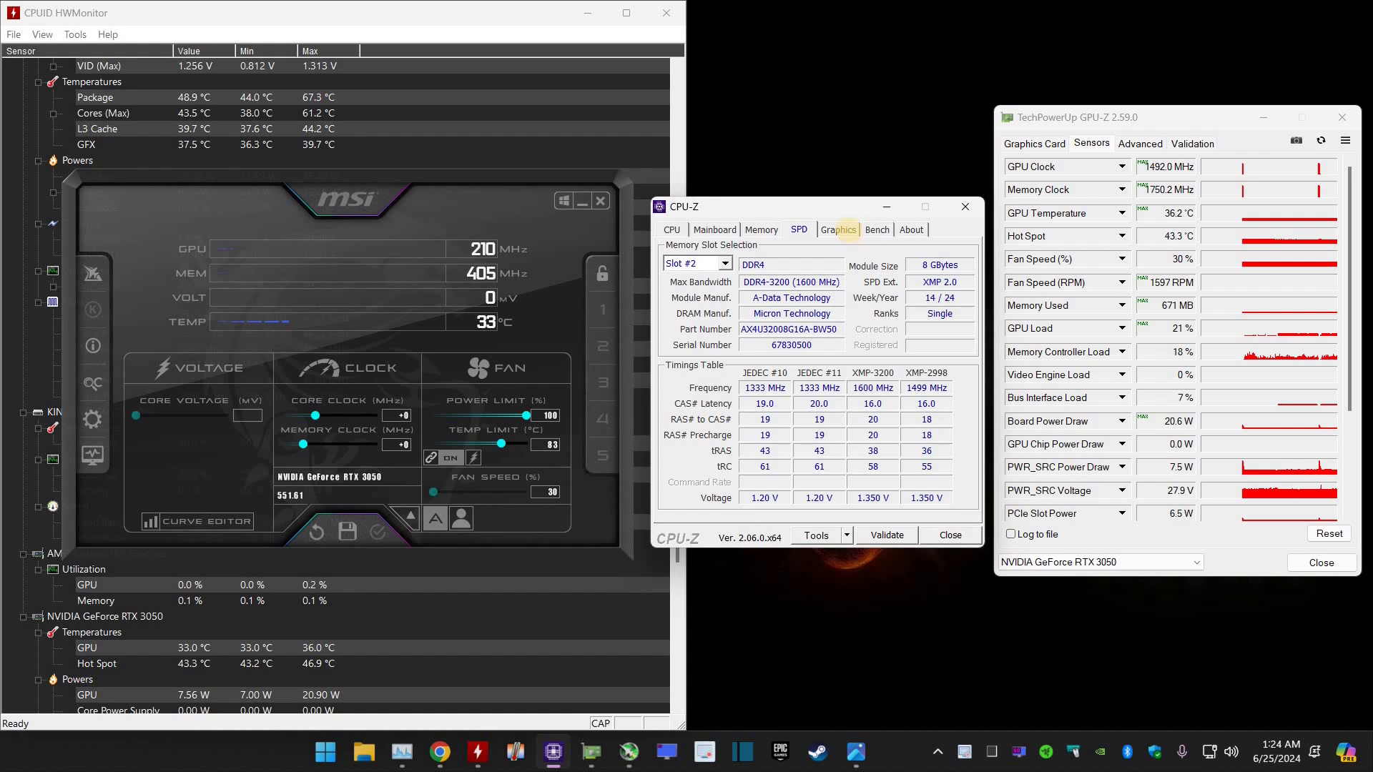
- Display the CPU-Z graphics details for the NVIDIA GeForce RTX 3050
{"action": "left_click", "coordinate": [838, 229]}
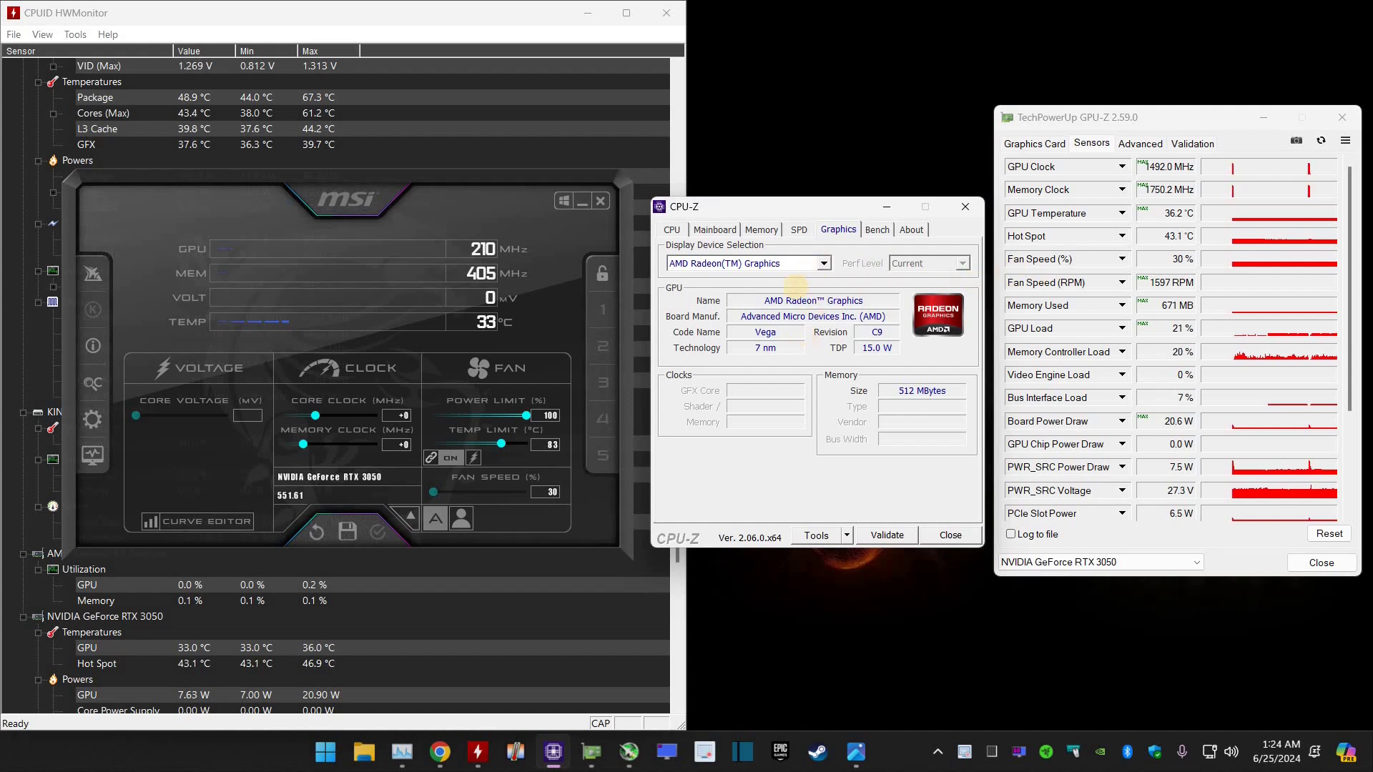
{"action": "left_click", "coordinate": [815, 264]}
{"action": "left_click", "coordinate": [792, 289]}
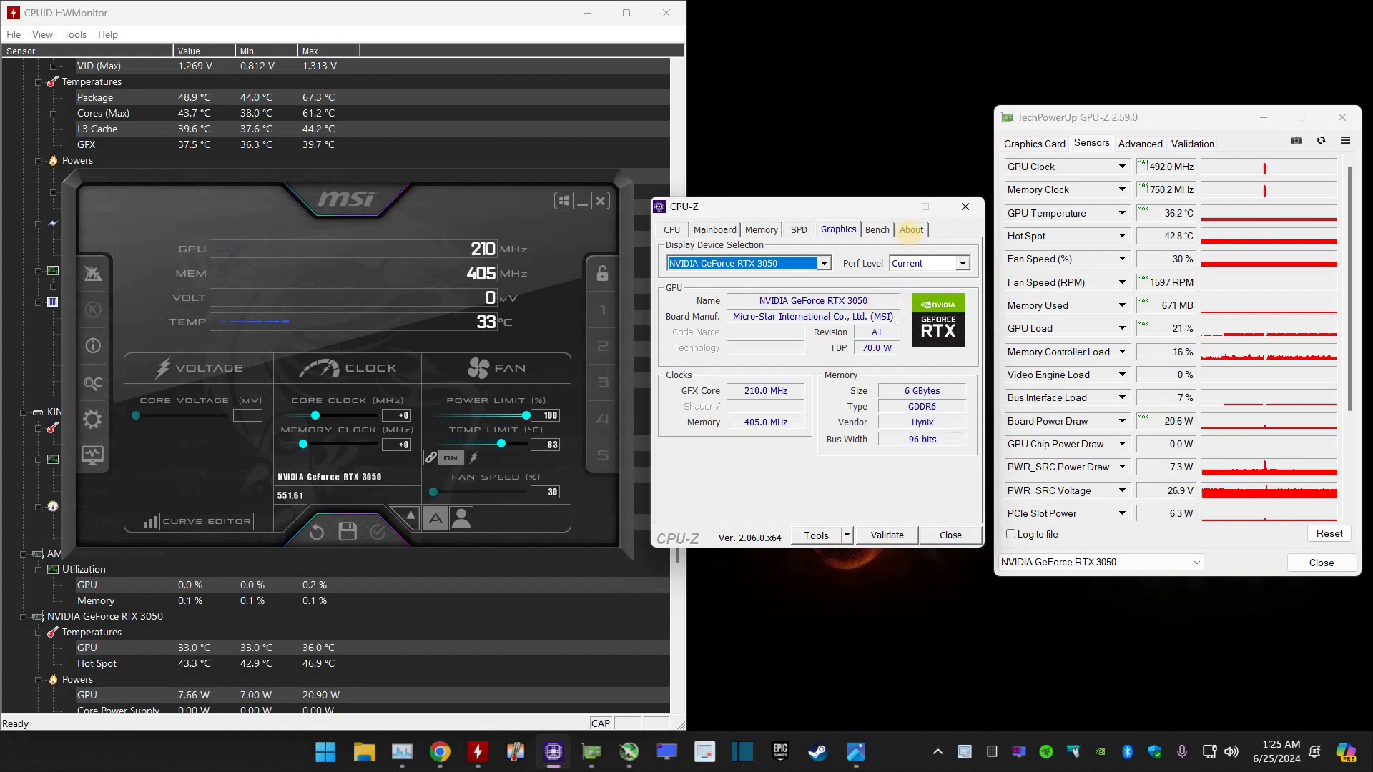
- Show HWMonitor's sensor readings alongside CPU-Z's benchmark page and start the CPU stress test
{"action": "key", "text": "ctrl+Tab"}
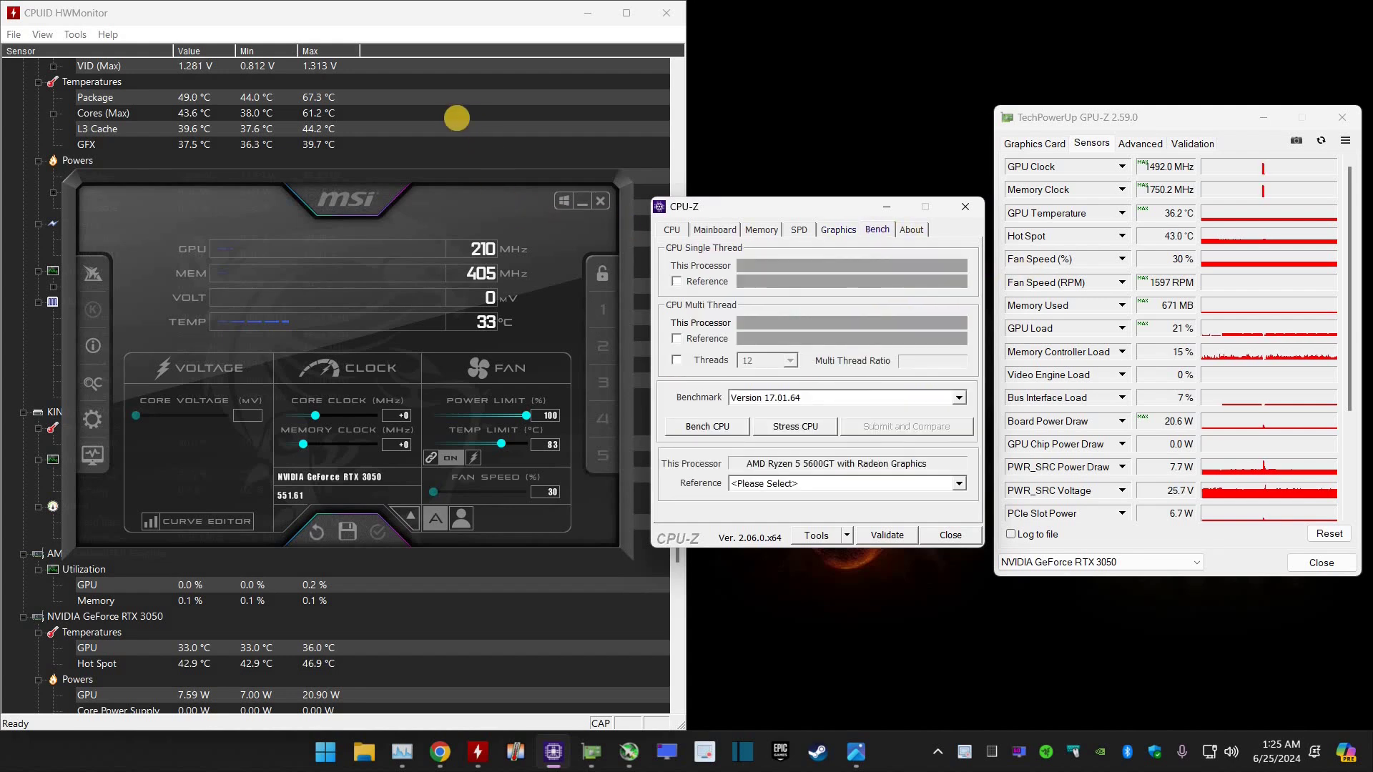
{"action": "left_click", "coordinate": [430, 250]}
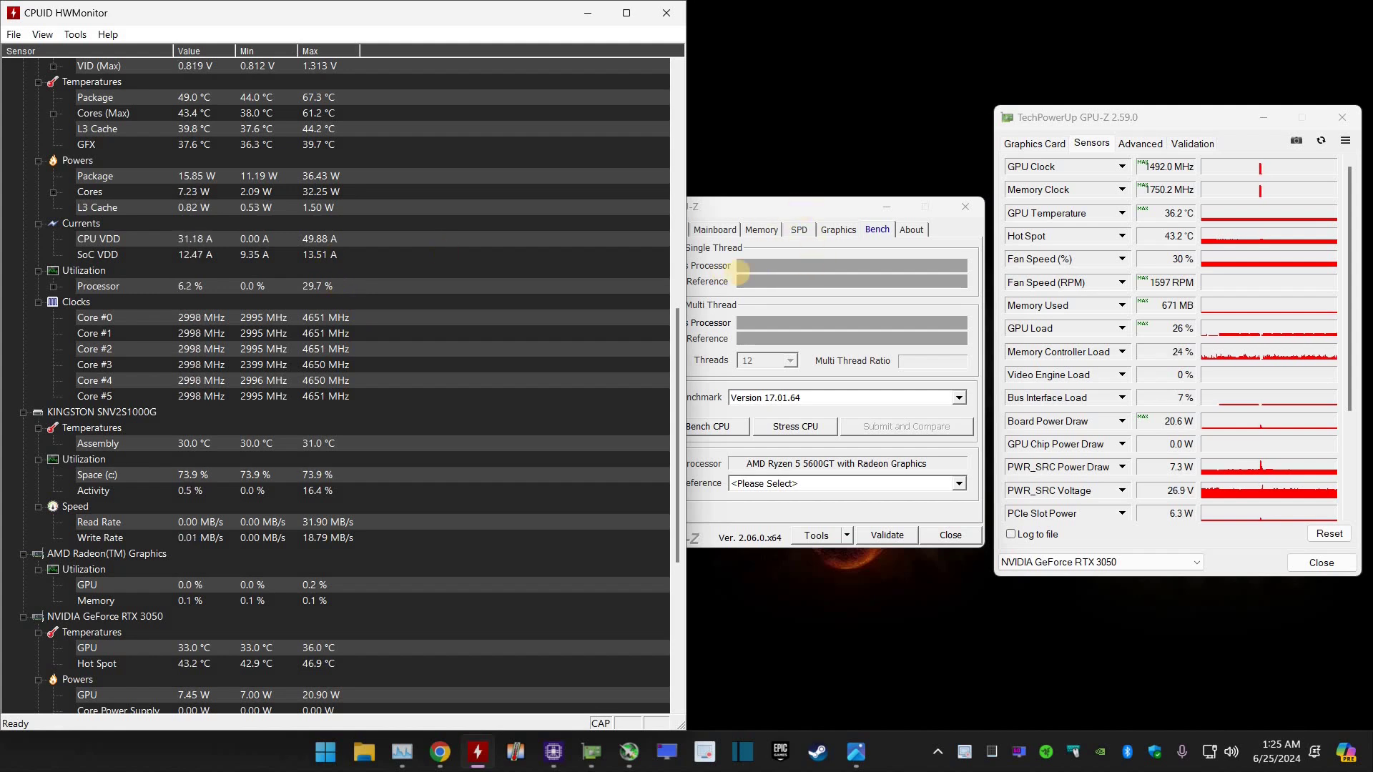
{"action": "left_click", "coordinate": [800, 207]}
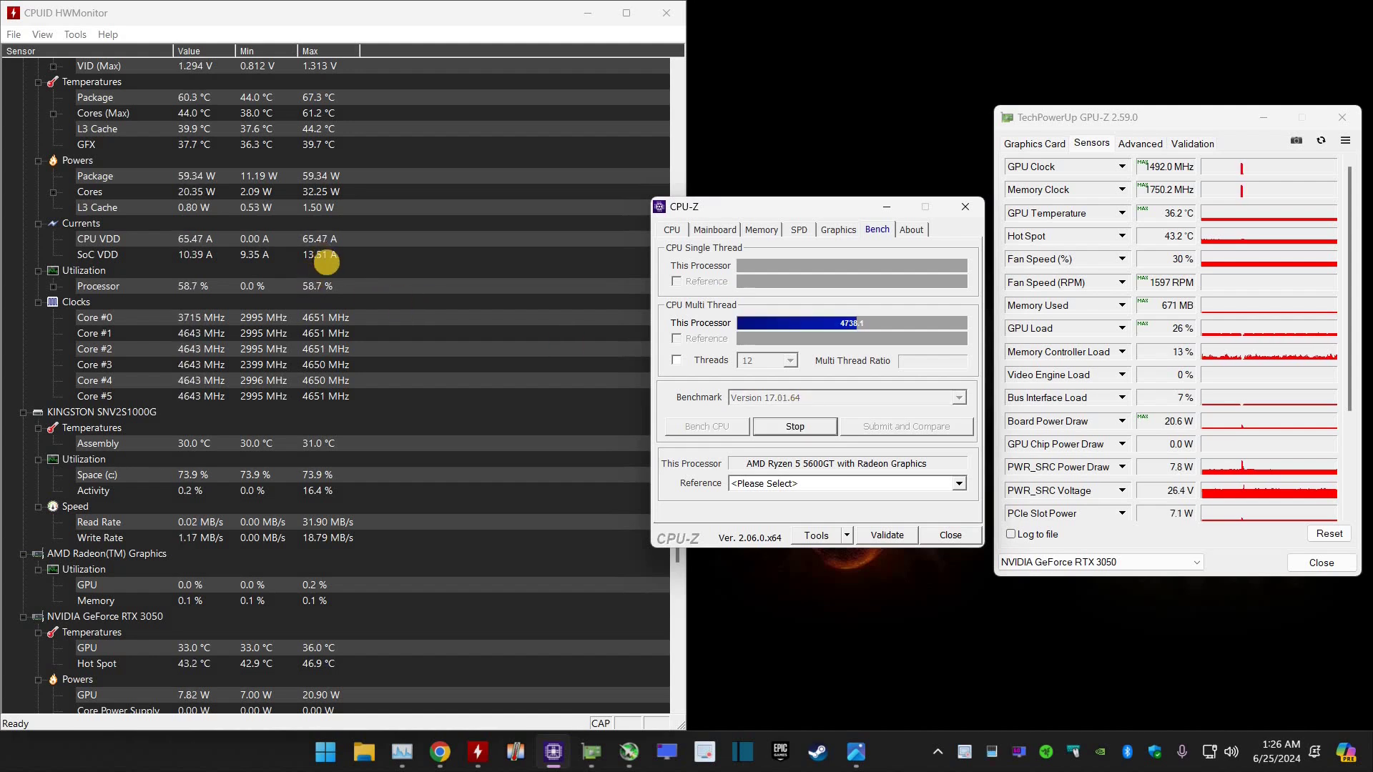
- Examine the CPU temperatures, power and clock speeds in HWMonitor under full load, and stop the stress test
{"action": "scroll", "coordinate": [155, 337], "scroll_direction": "up", "scroll_amount": 5}
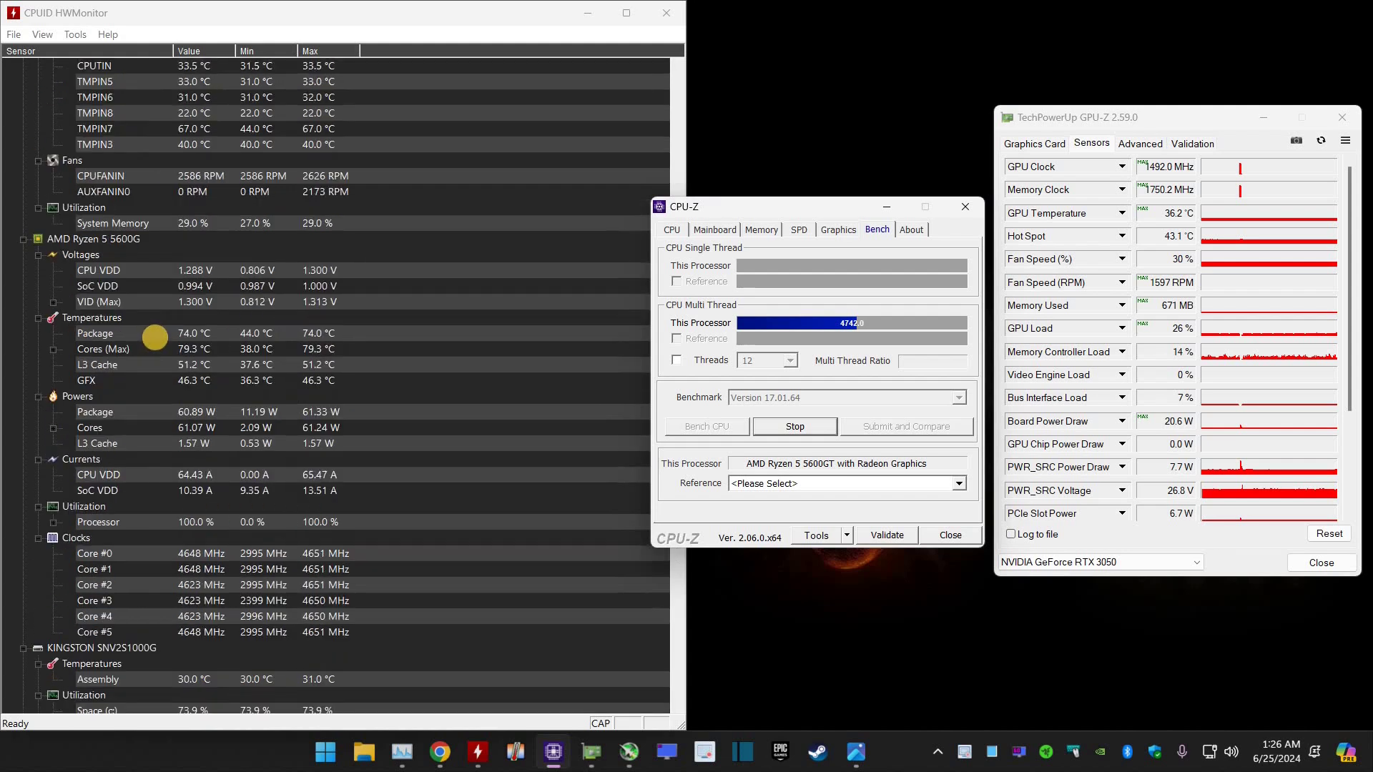
{"action": "scroll", "coordinate": [154, 337], "scroll_direction": "up", "scroll_amount": 8}
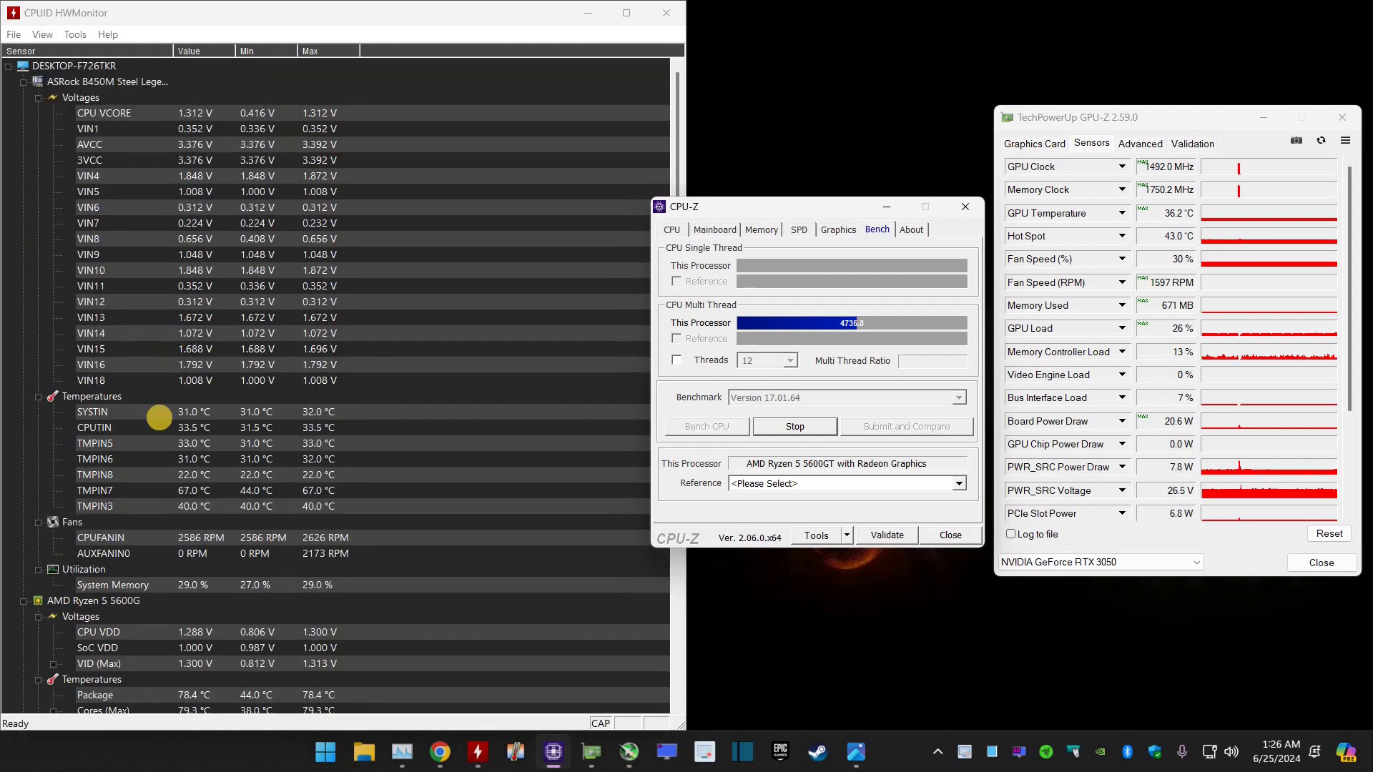
{"action": "scroll", "coordinate": [347, 484], "scroll_direction": "down", "scroll_amount": 5}
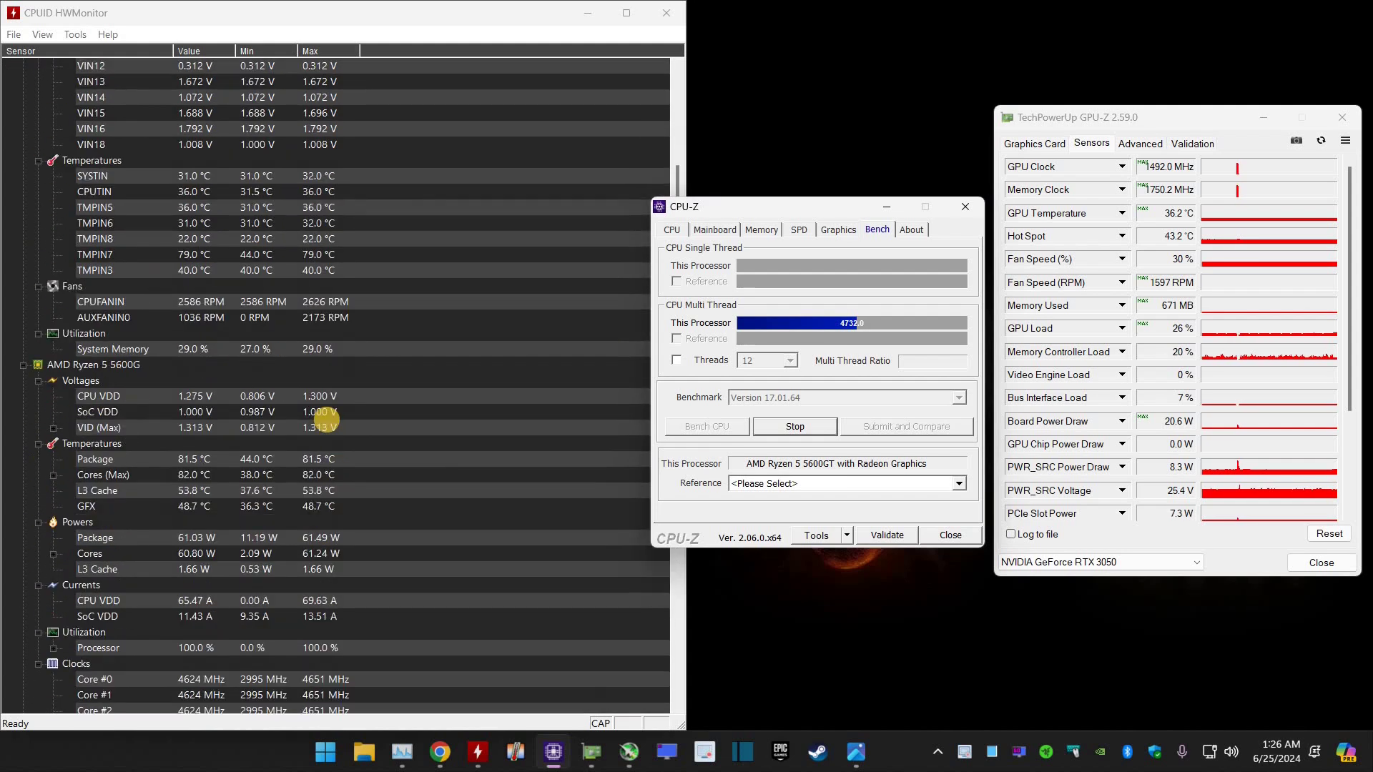
{"action": "scroll", "coordinate": [325, 420], "scroll_direction": "down", "scroll_amount": 1}
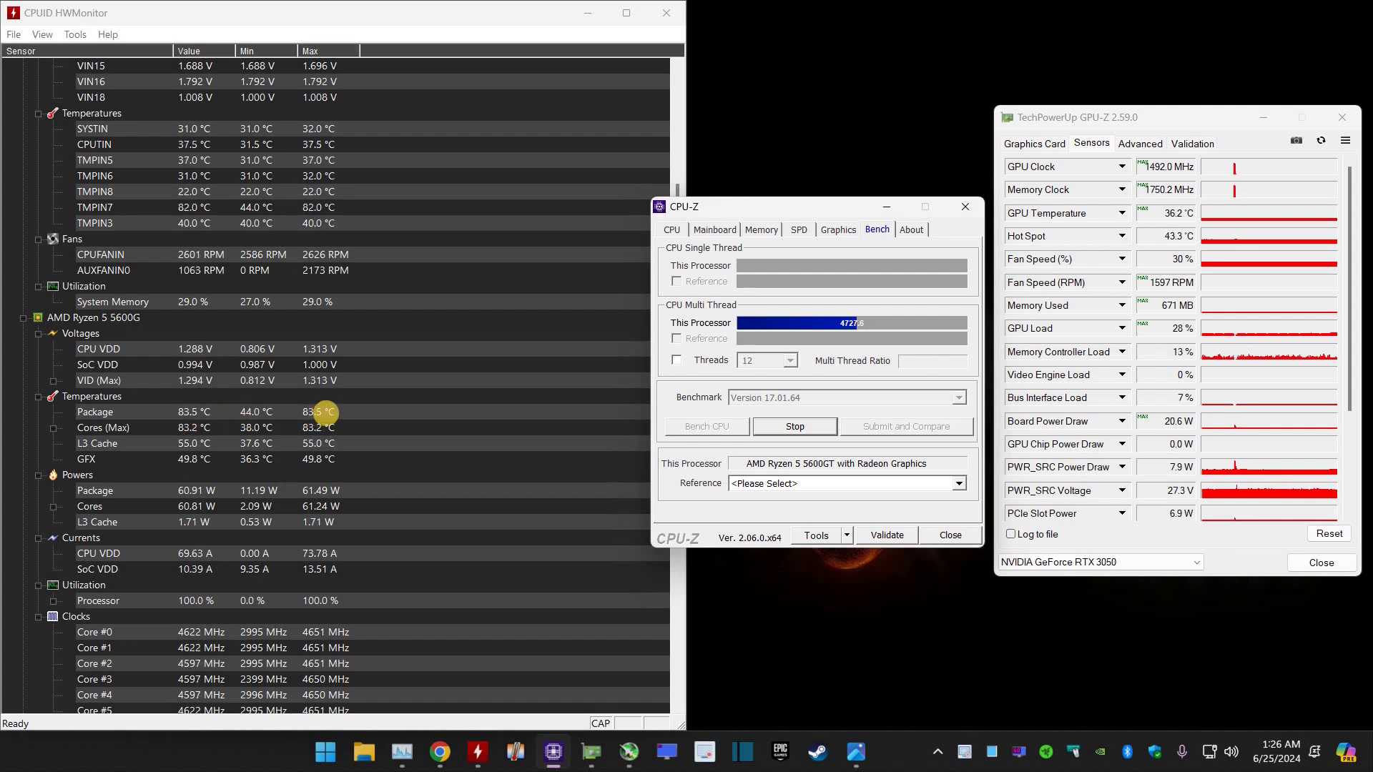
{"action": "left_click", "coordinate": [315, 412]}
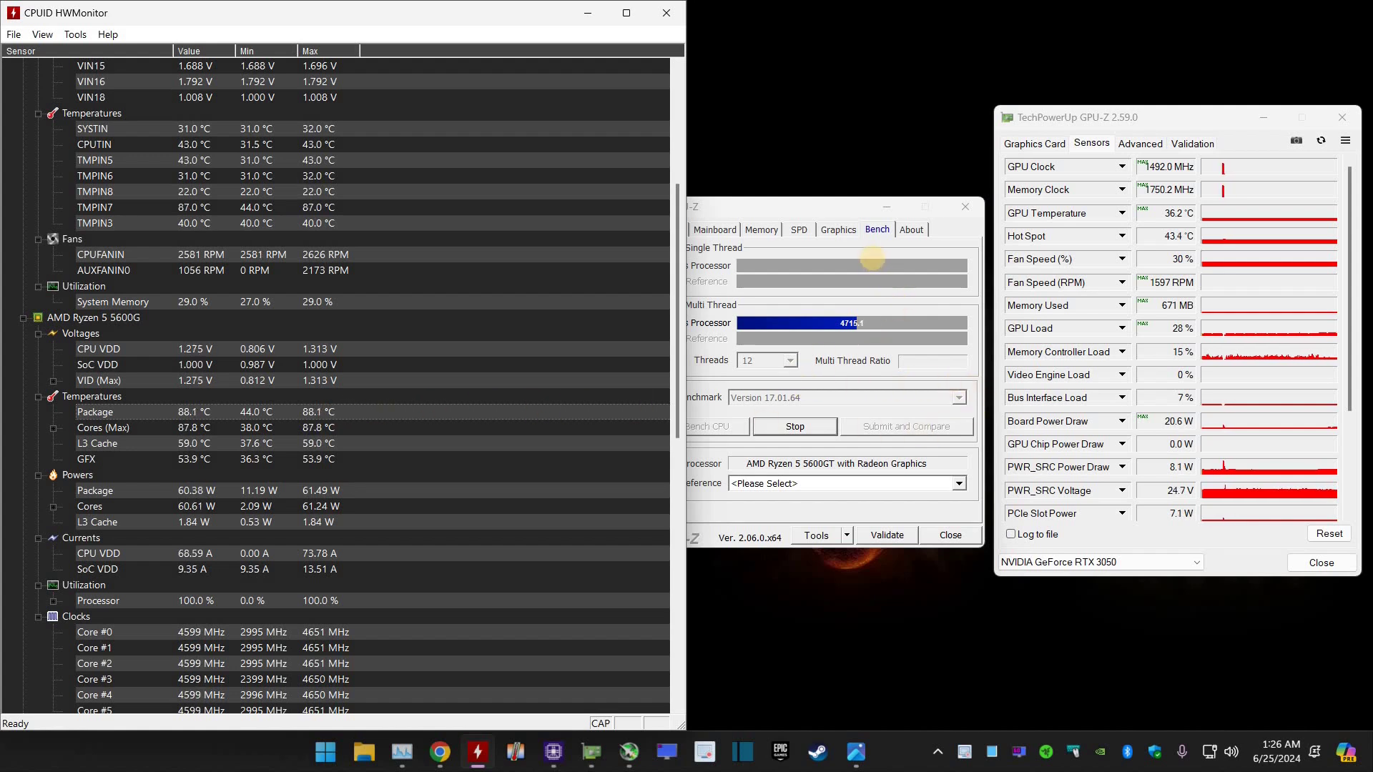
{"action": "left_click", "coordinate": [872, 258]}
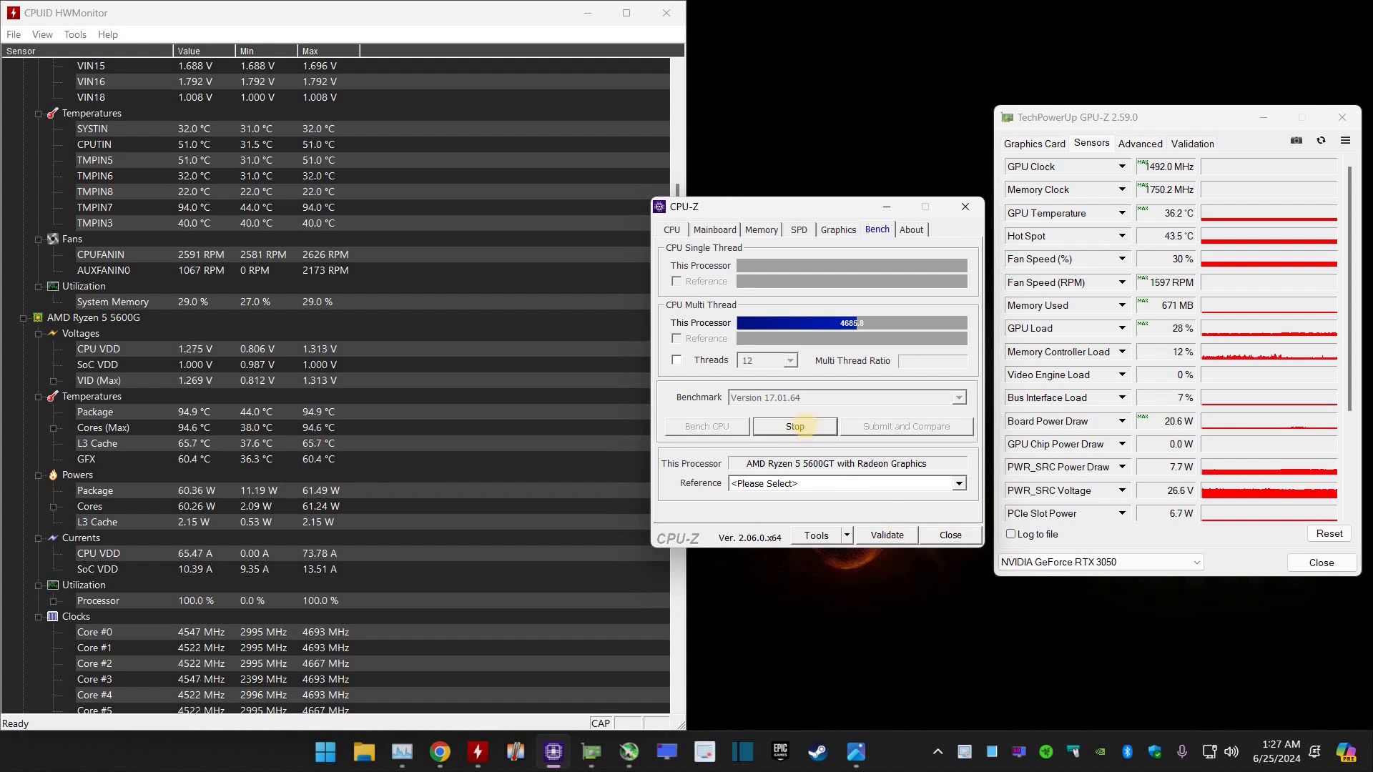
{"action": "left_click", "coordinate": [795, 426]}
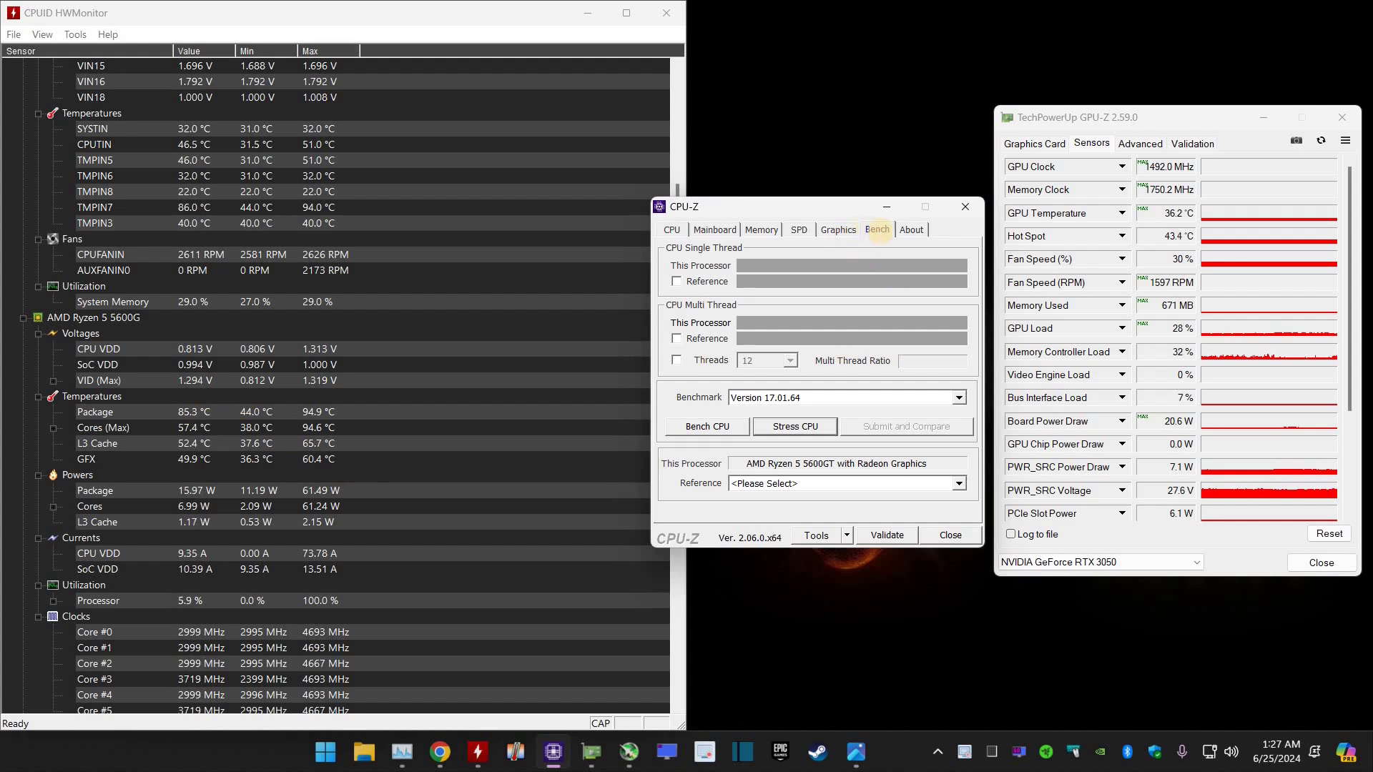
- Switch to GPU-Z and examine the graphics card's specifications, including its memory clock and DirectX support
{"action": "left_click", "coordinate": [1094, 147]}
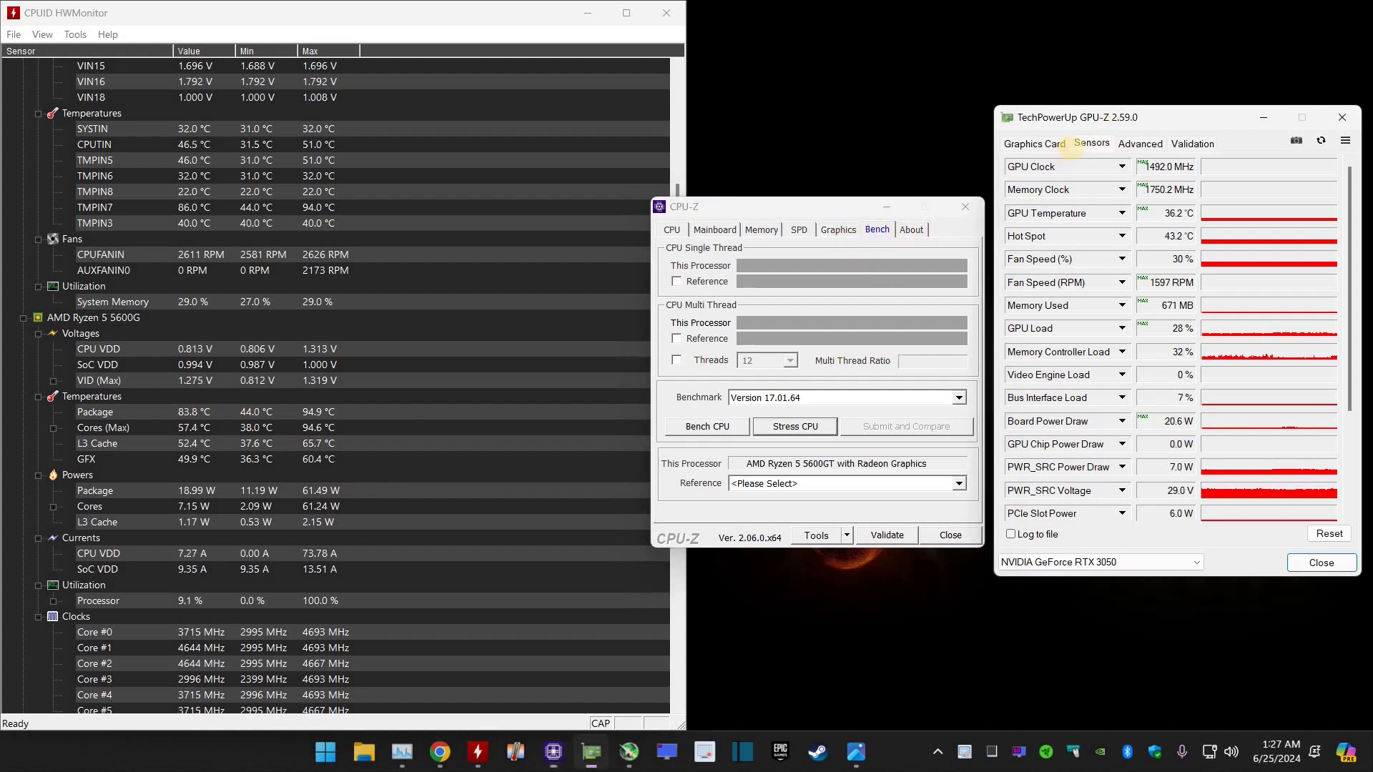
{"action": "left_click", "coordinate": [1037, 143]}
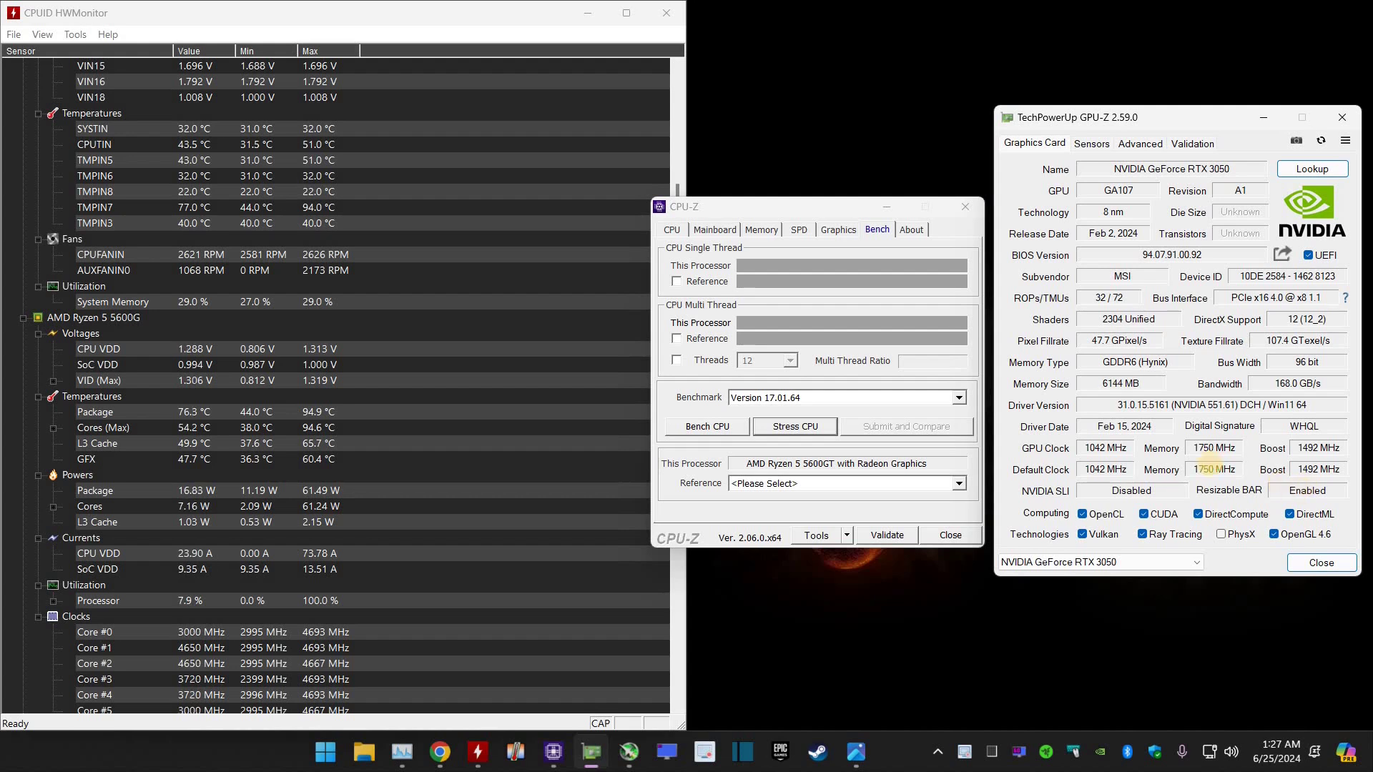
{"action": "mouse_move", "coordinate": [1215, 449]}
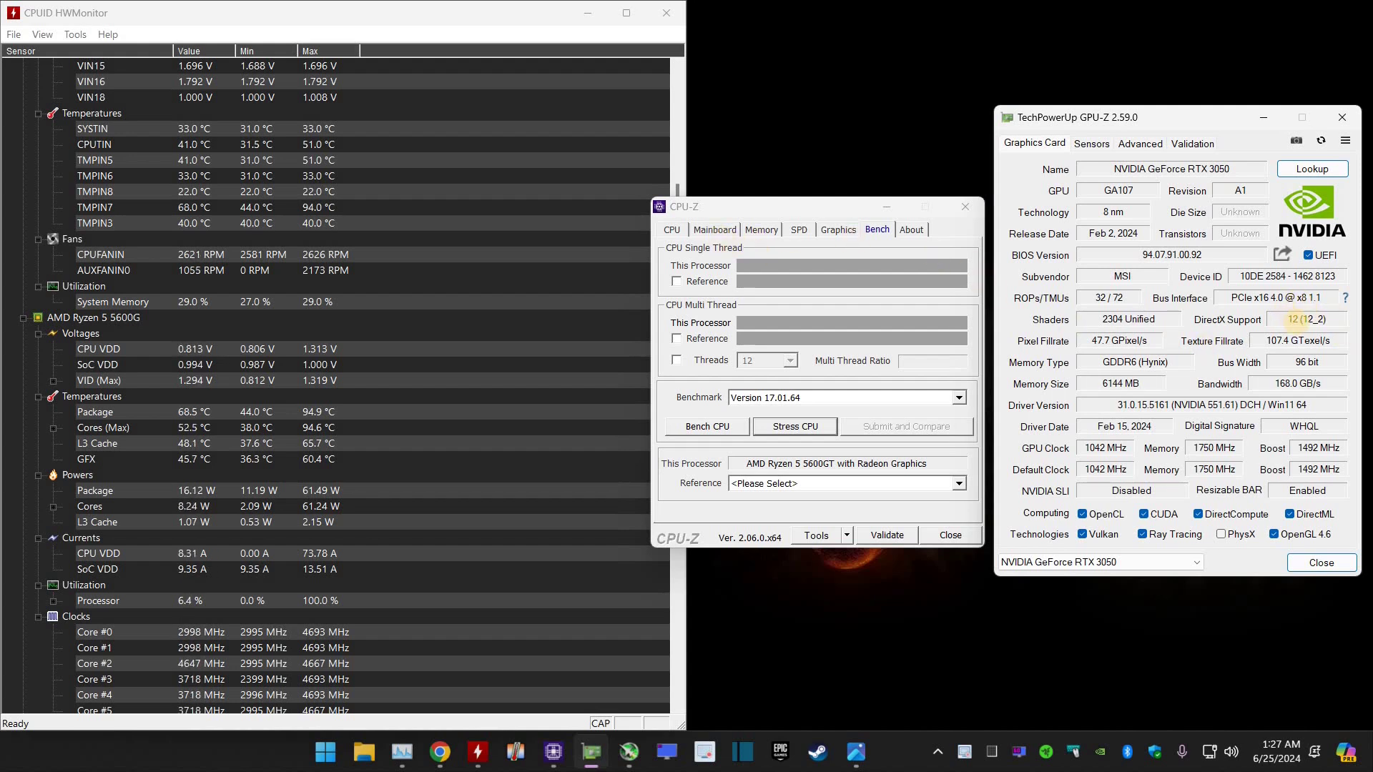
{"action": "mouse_move", "coordinate": [1303, 319]}
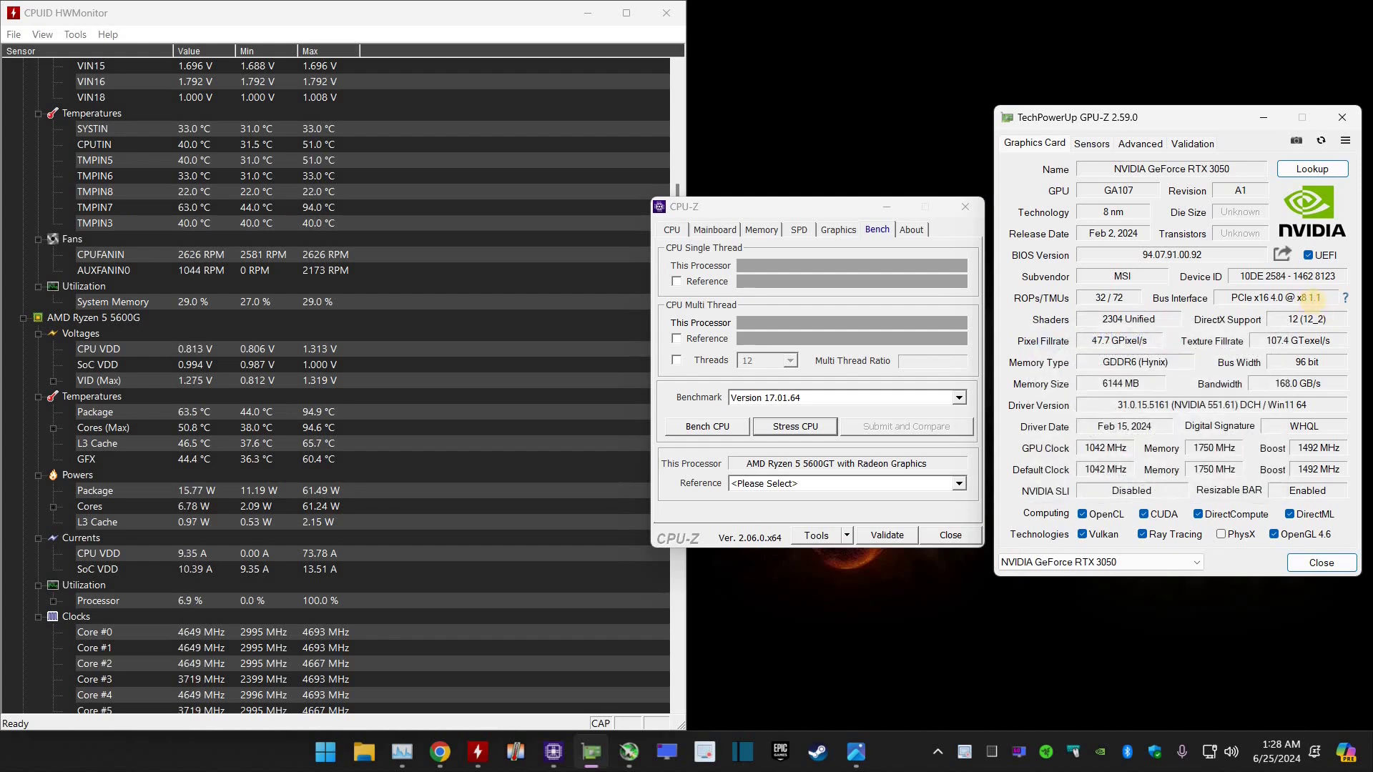
- Start the GPU-Z render test and check the card's PCIe bus interface under load
{"action": "left_click", "coordinate": [1345, 297]}
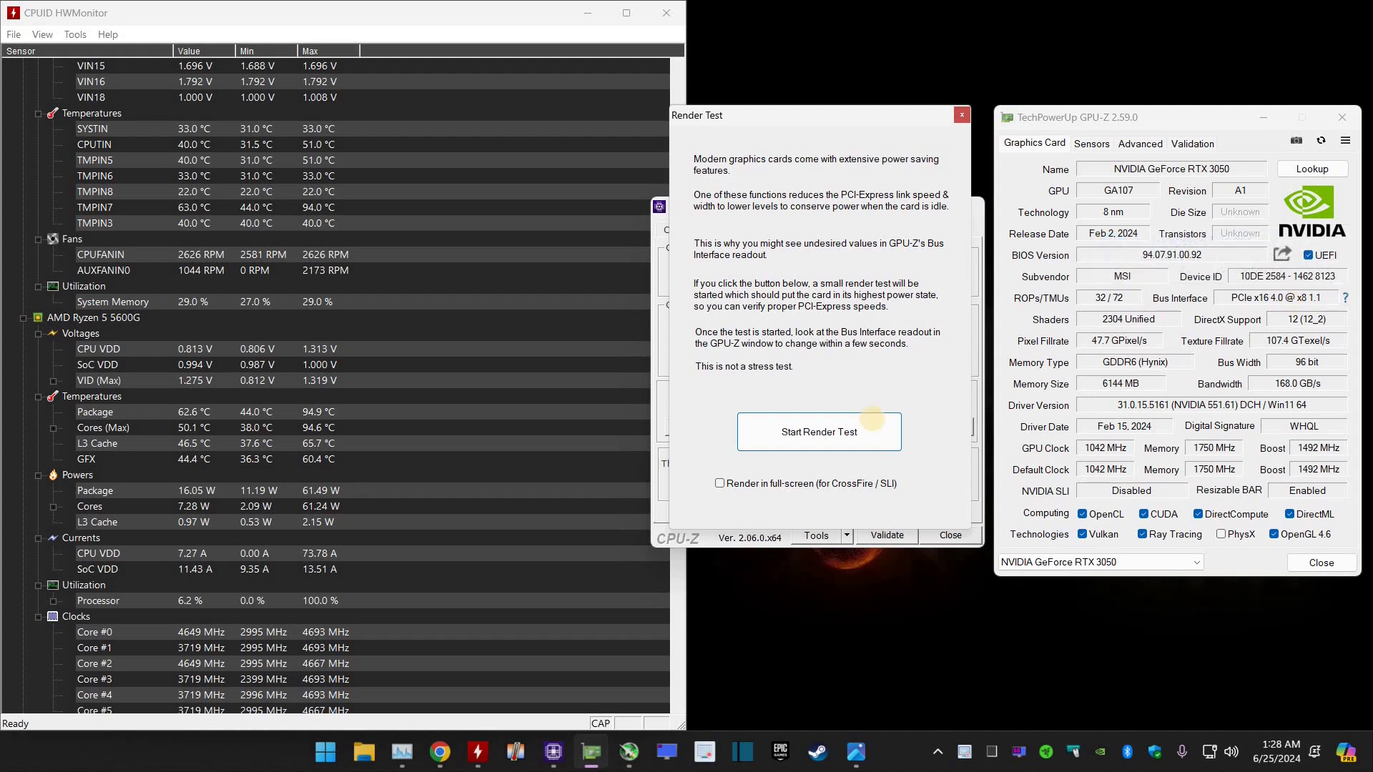
{"action": "left_click", "coordinate": [841, 438]}
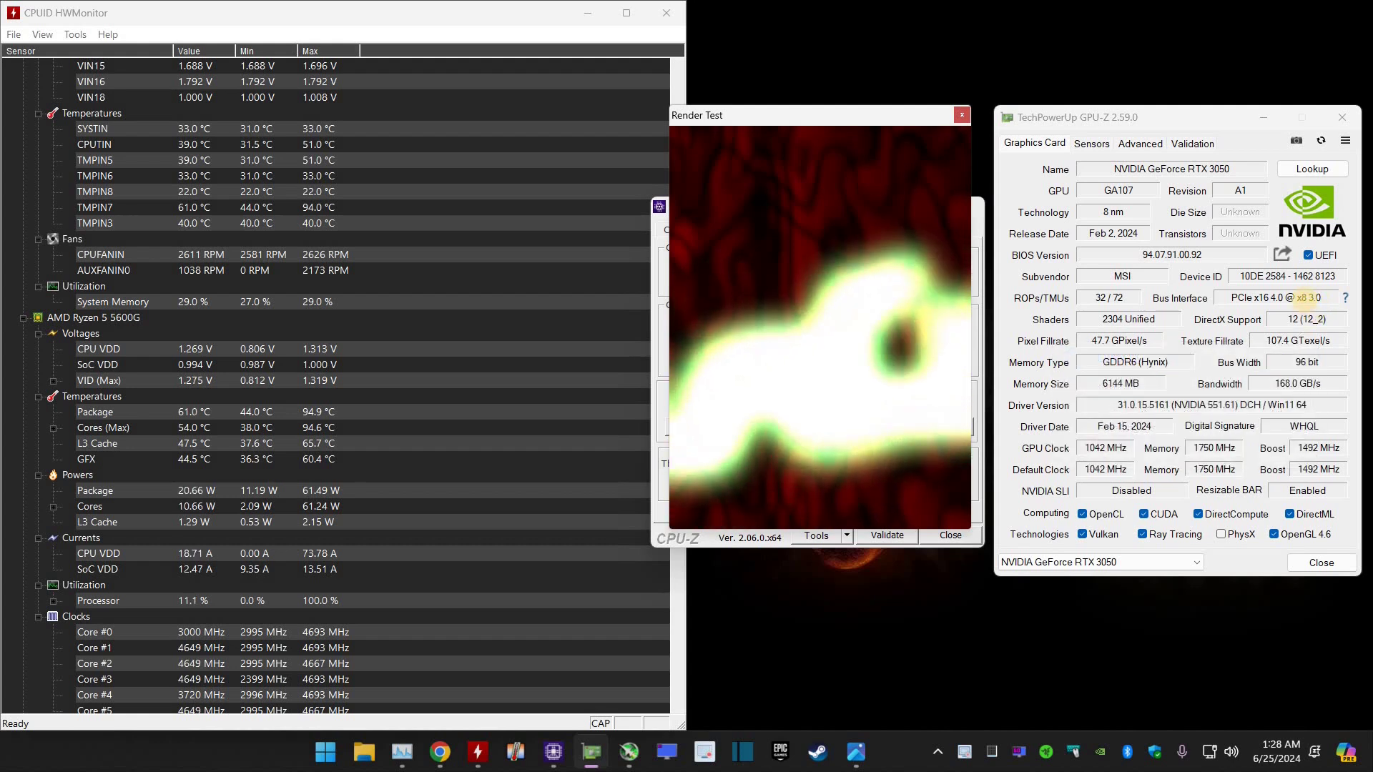
{"action": "mouse_move", "coordinate": [1329, 301]}
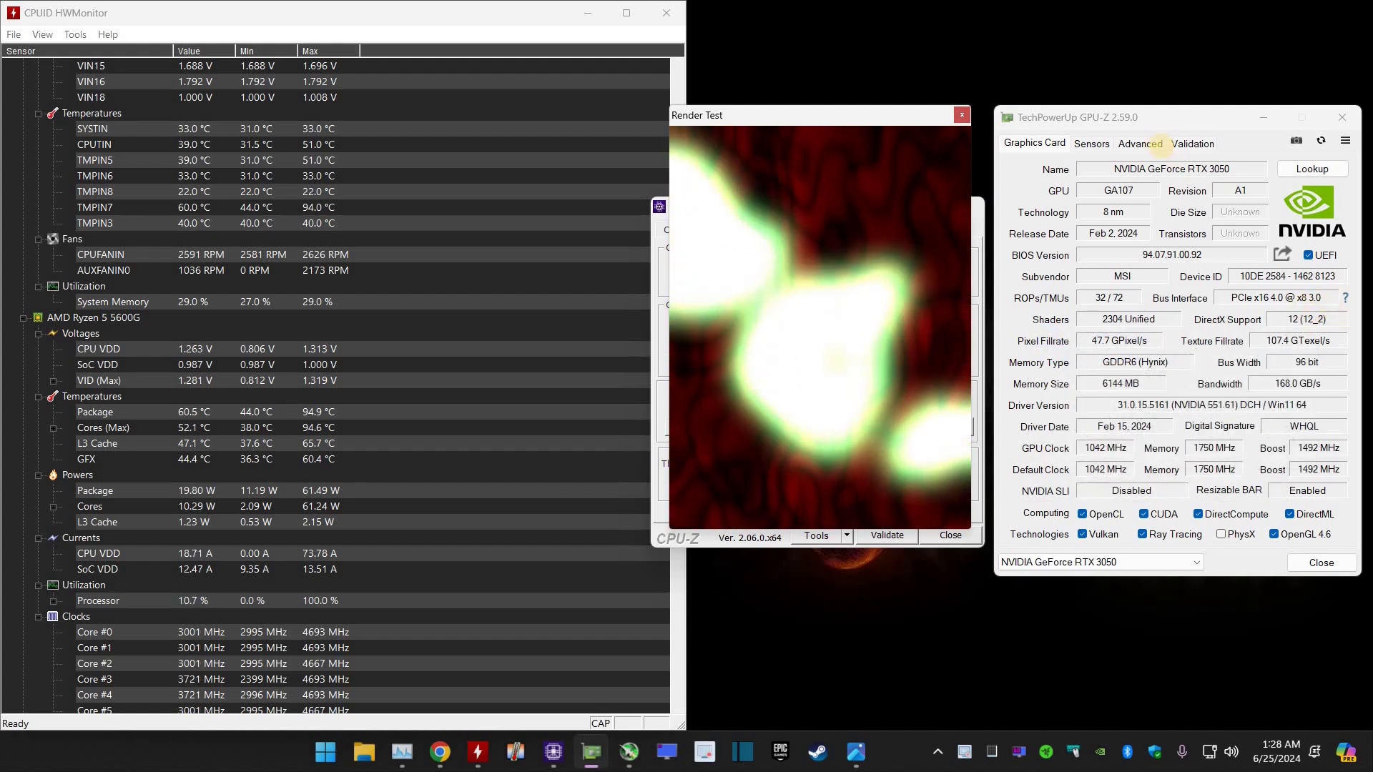
- Check the GPU load readings in GPU-Z's sensors and MSI Afterburner, closing the render test and returning to the graphics card details
{"action": "left_click", "coordinate": [1137, 143]}
{"action": "left_click", "coordinate": [1095, 143]}
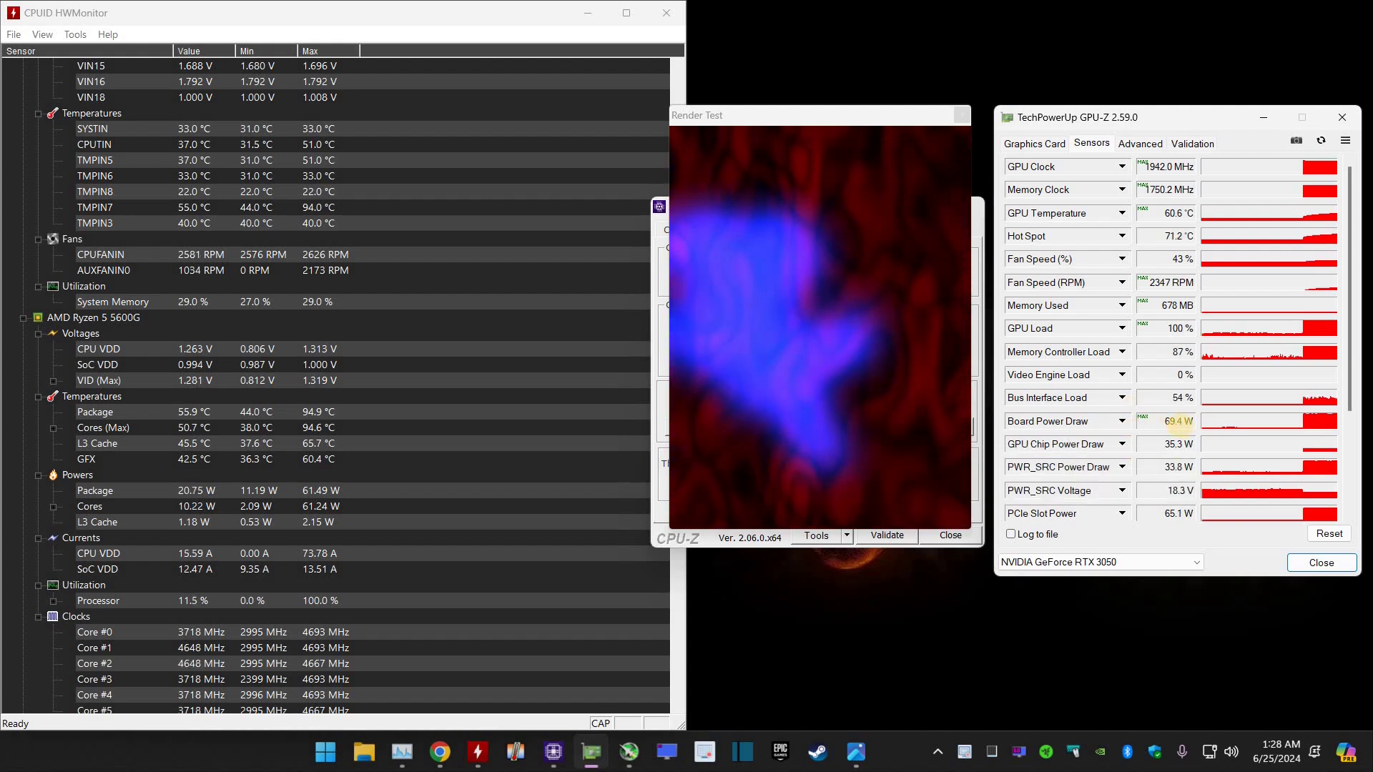
{"action": "left_click", "coordinate": [552, 672]}
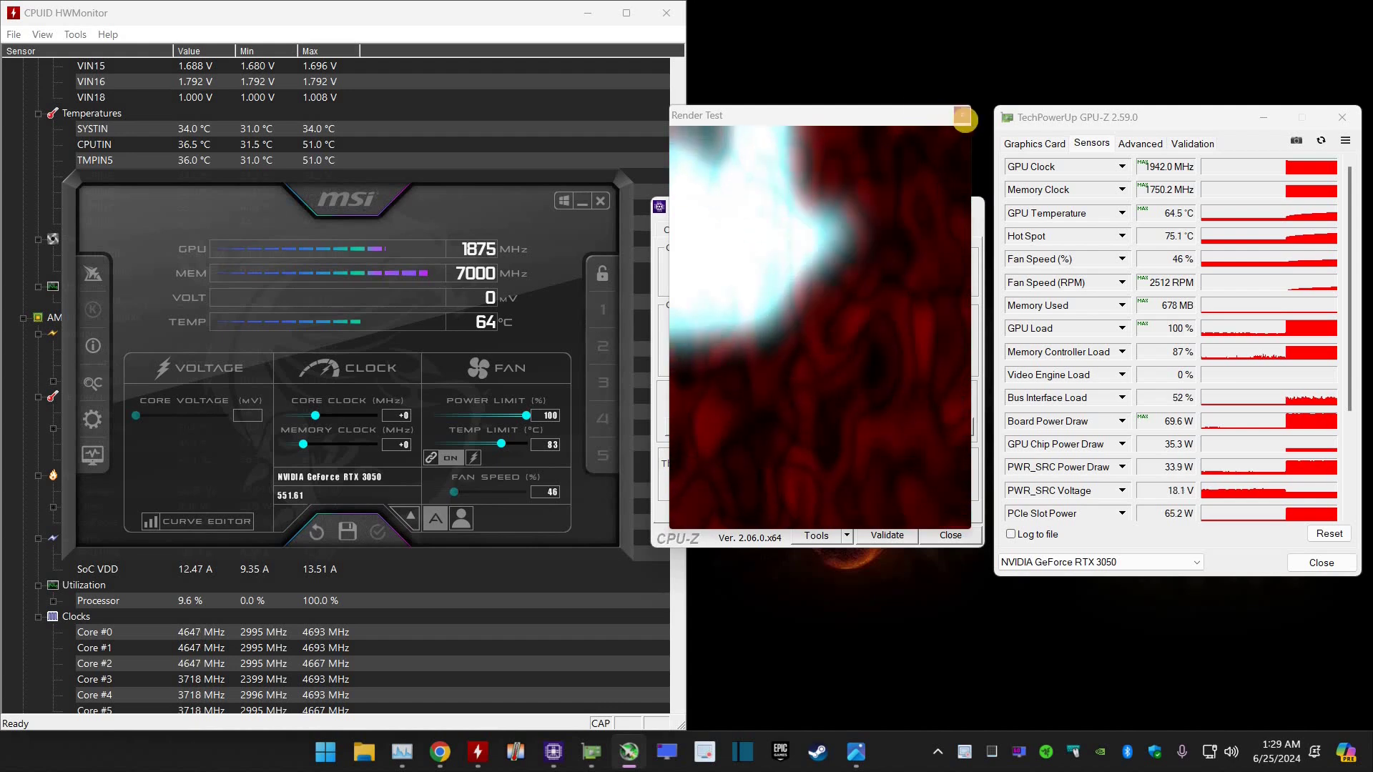
{"action": "left_click", "coordinate": [963, 115]}
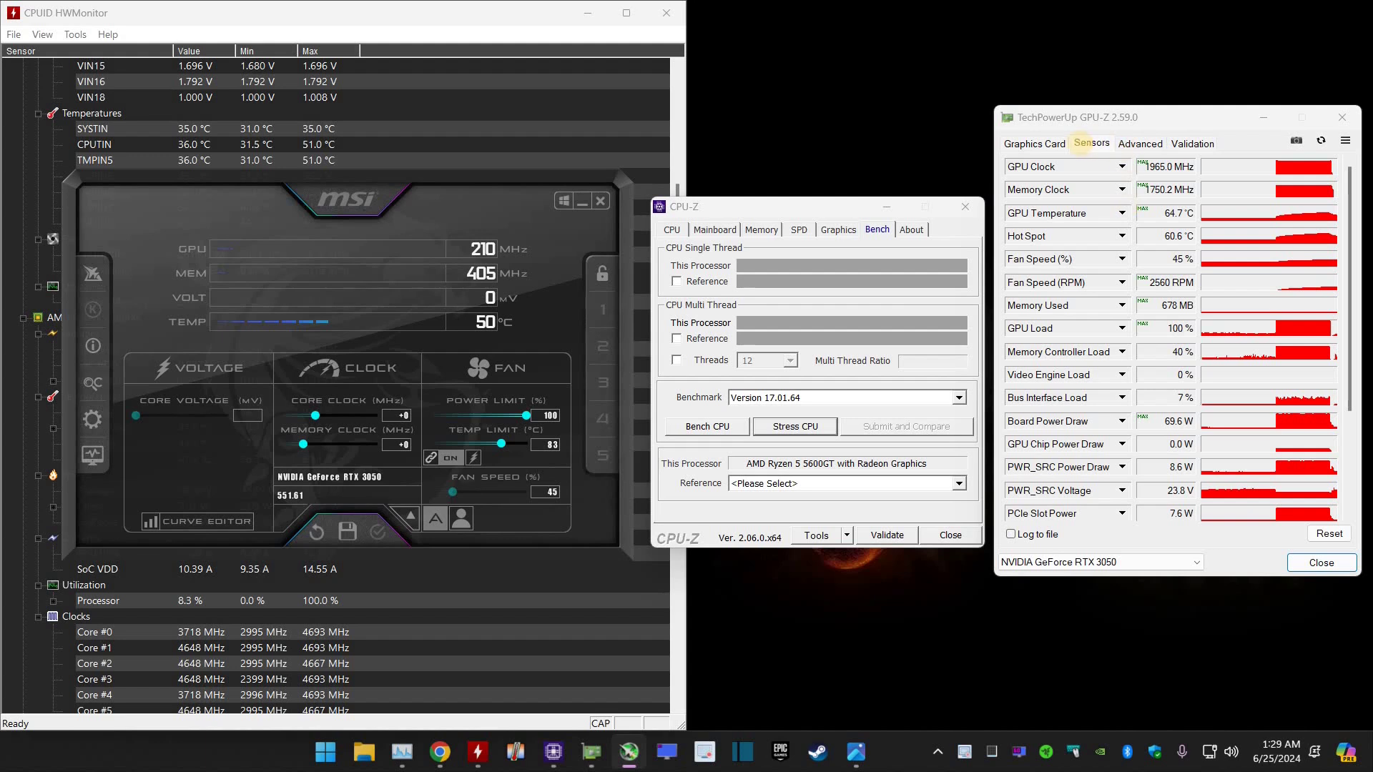
{"action": "left_click", "coordinate": [1035, 143]}
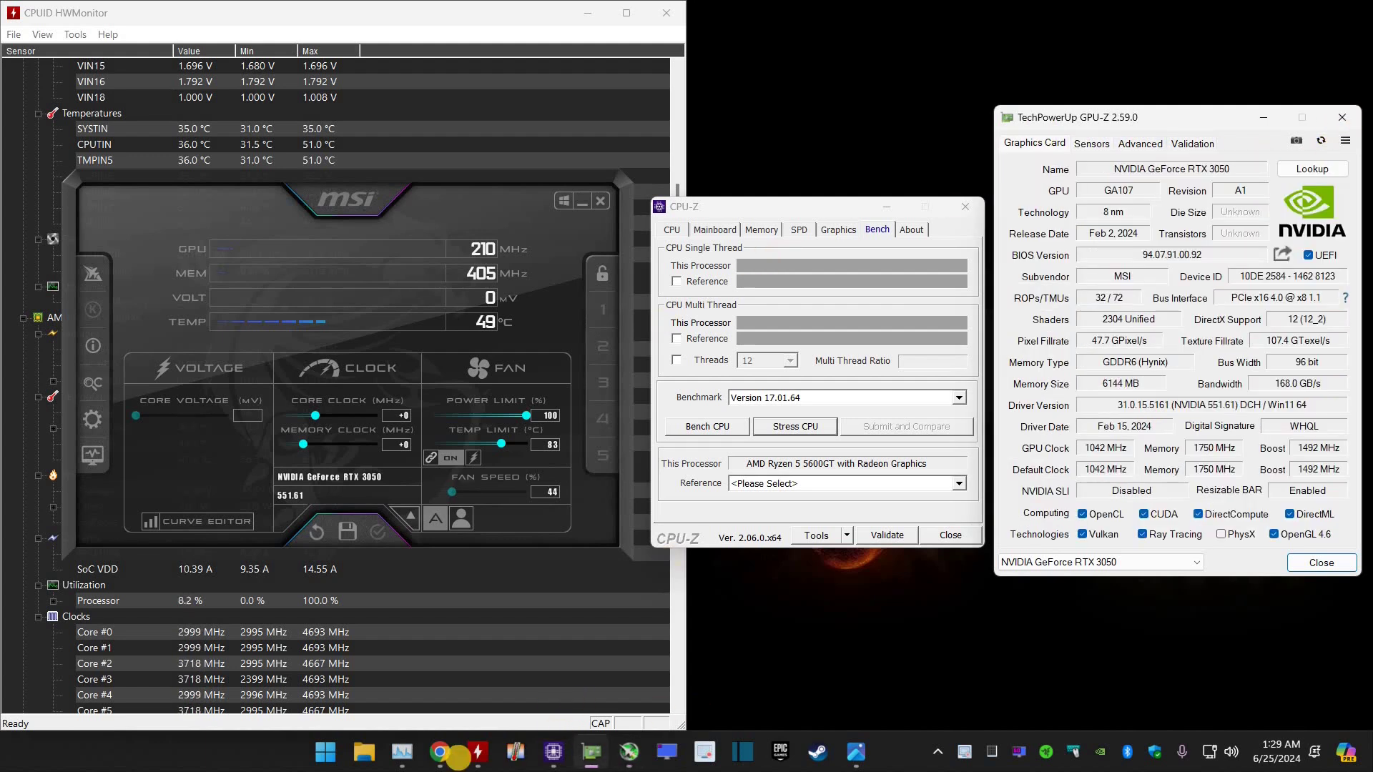
- Switch to Task Manager and review the performance details of the CPU, memory, disk and both GPUs
{"action": "left_click", "coordinate": [552, 752]}
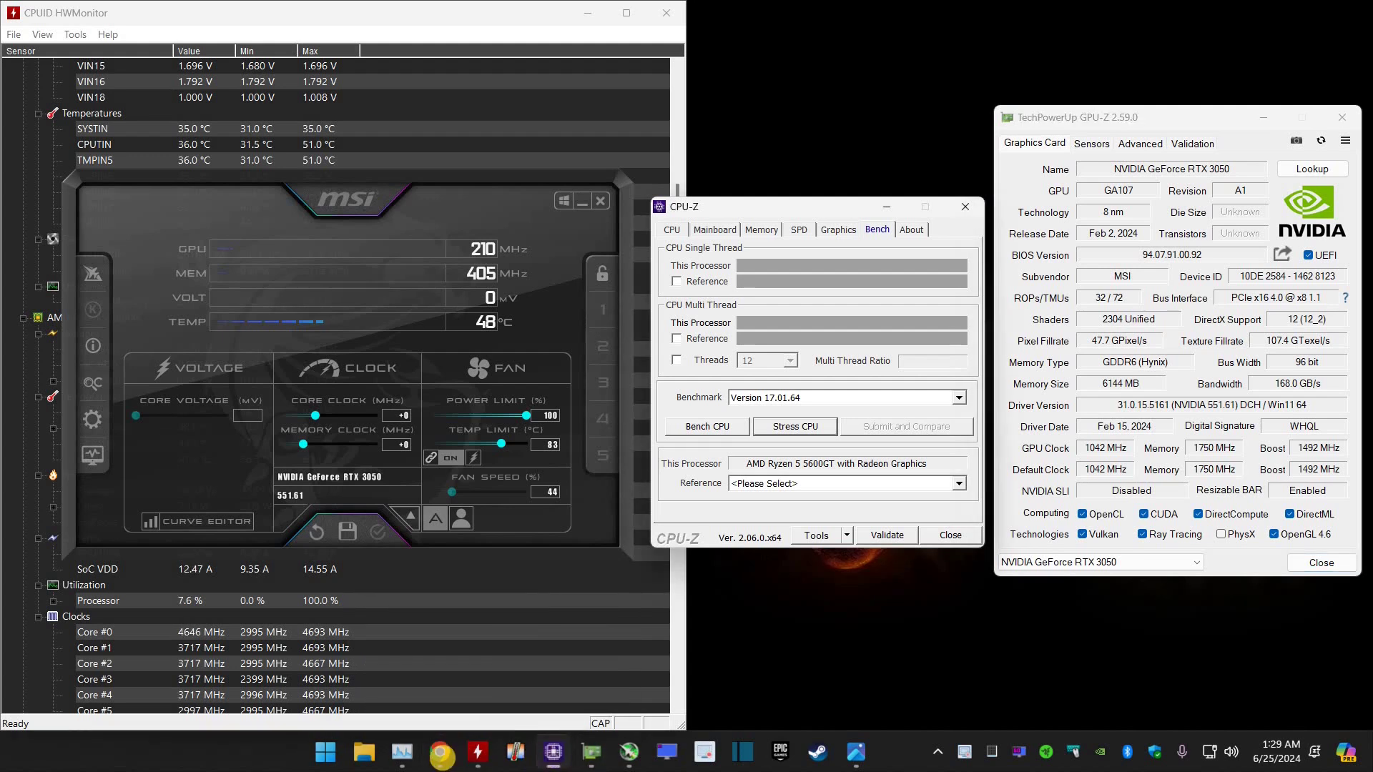
{"action": "left_click", "coordinate": [402, 751]}
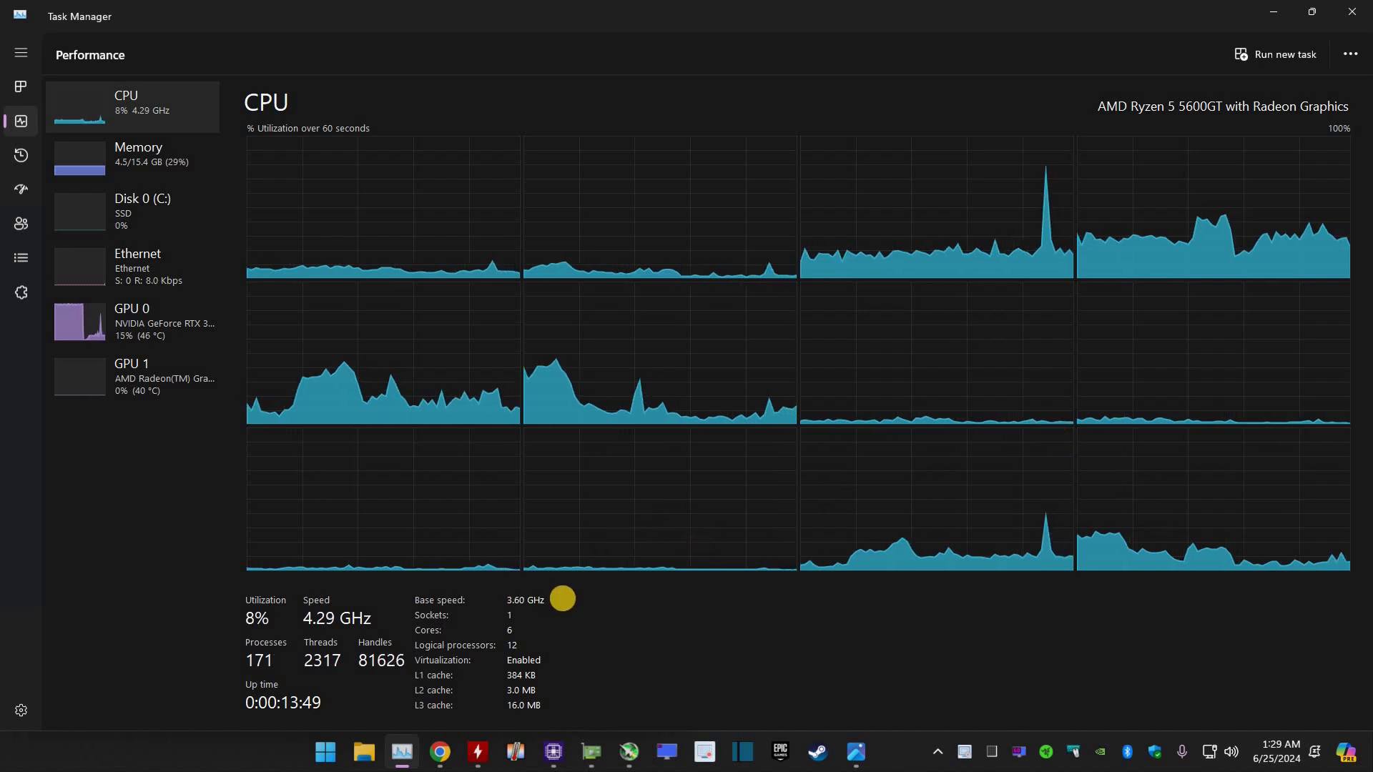
{"action": "left_click", "coordinate": [148, 145]}
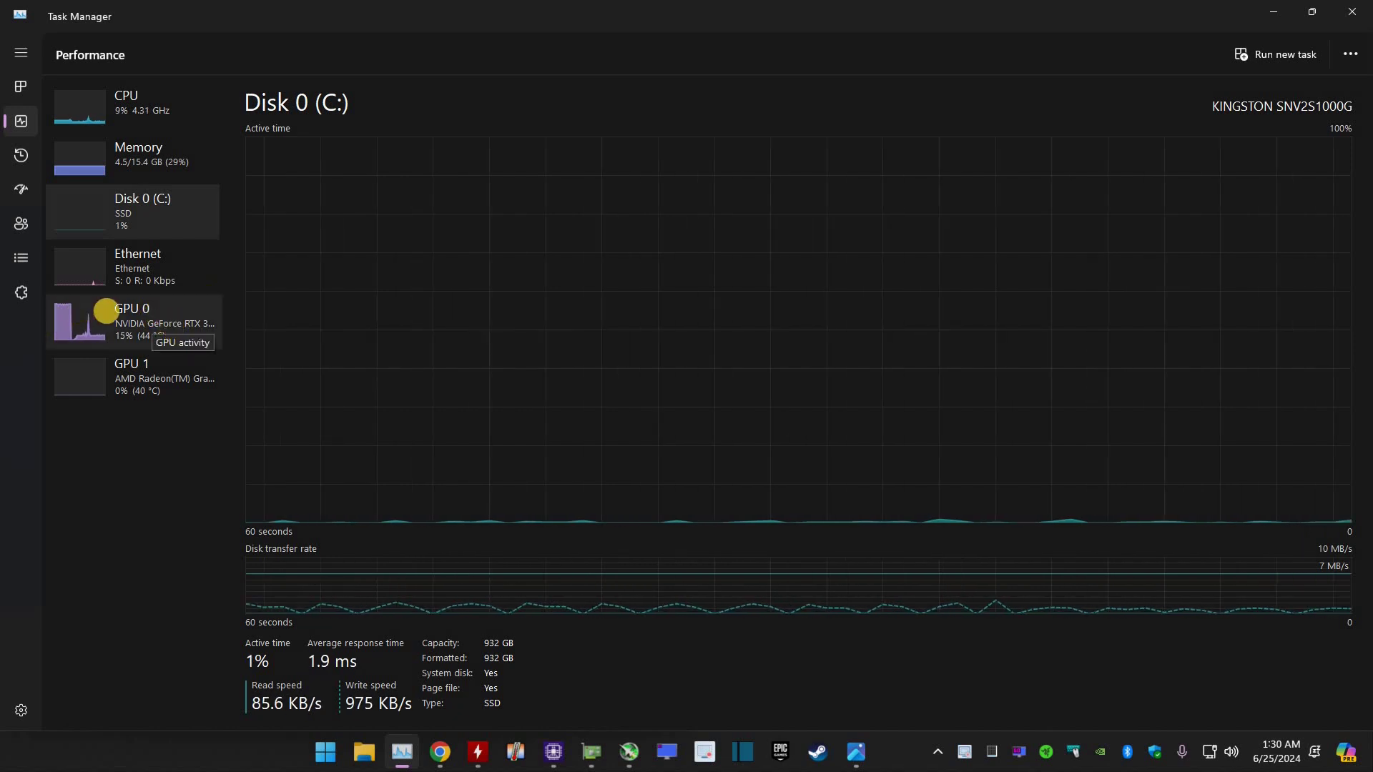
{"action": "left_click", "coordinate": [106, 311]}
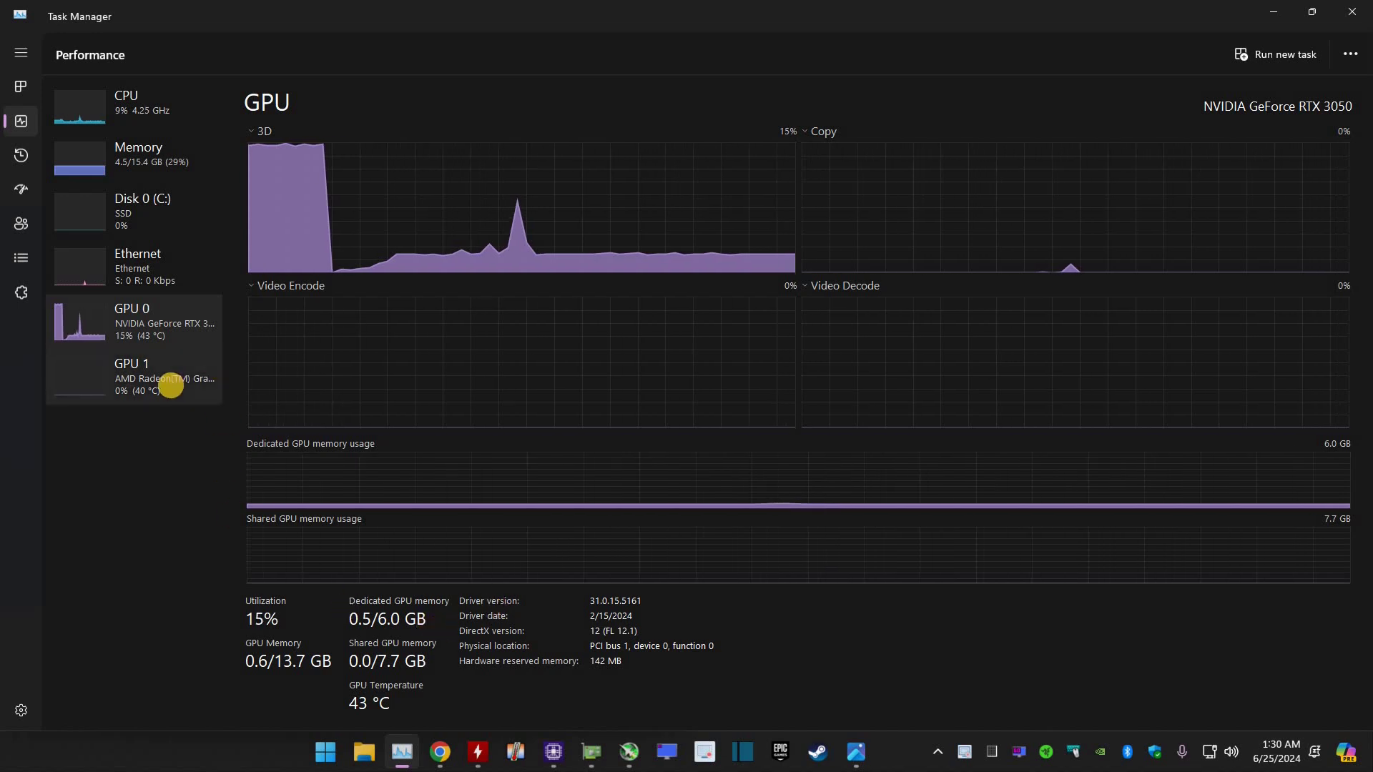
{"action": "left_click", "coordinate": [170, 384]}
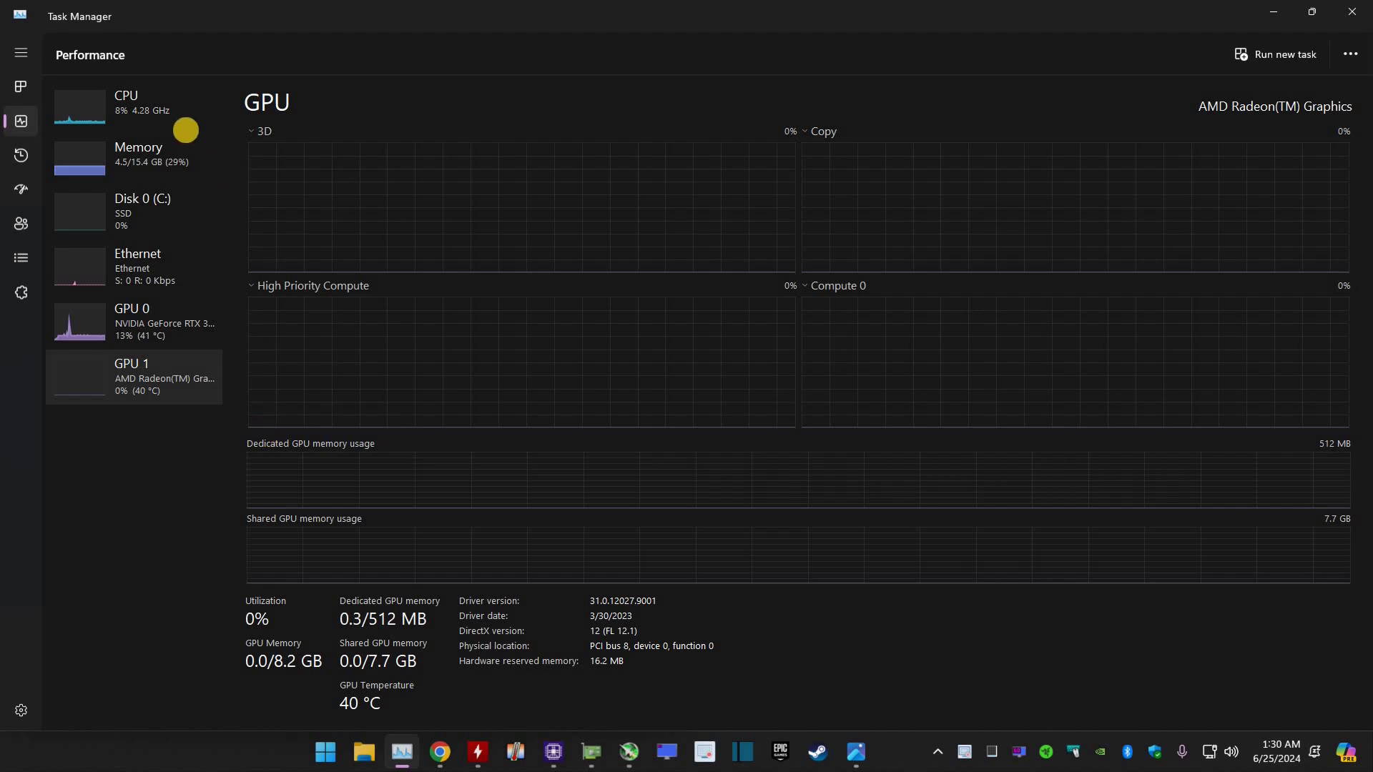
{"action": "left_click", "coordinate": [178, 154]}
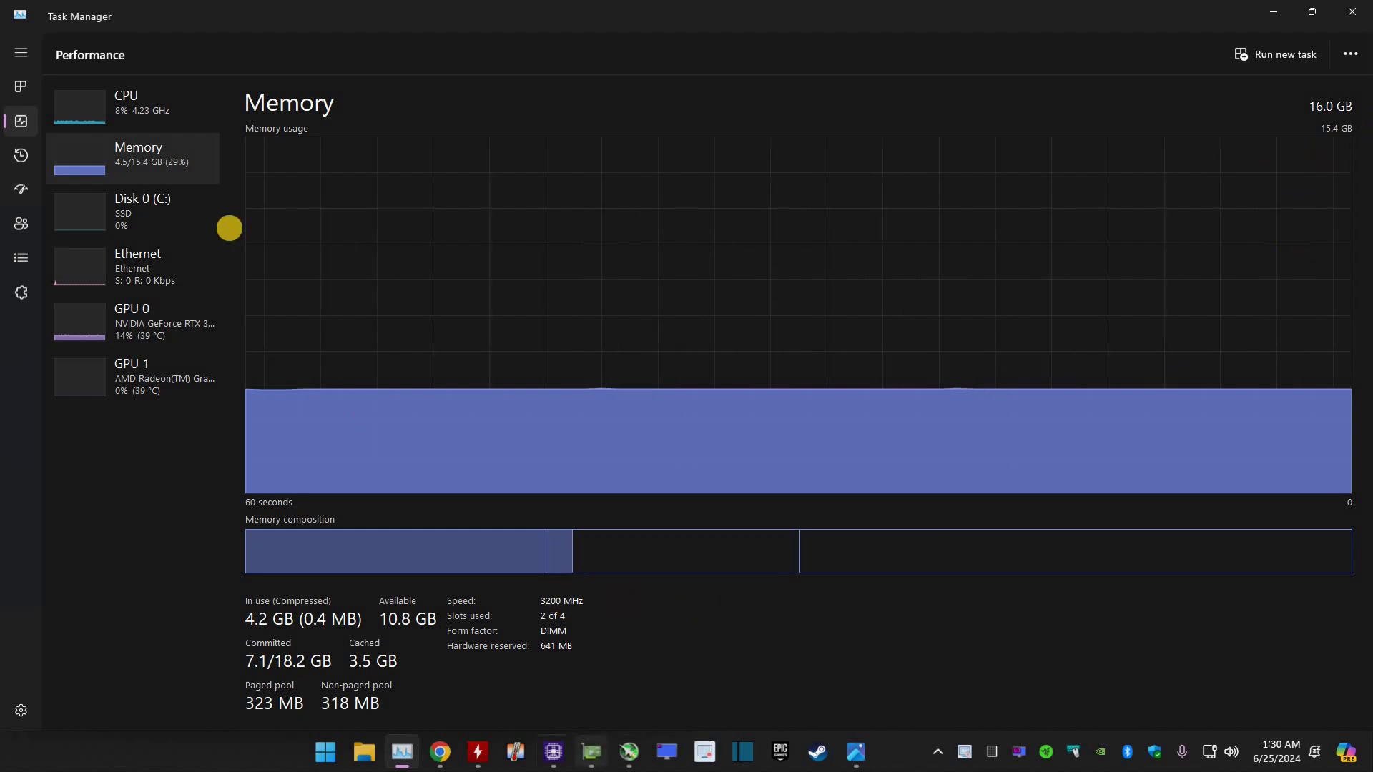
{"action": "left_click", "coordinate": [122, 95]}
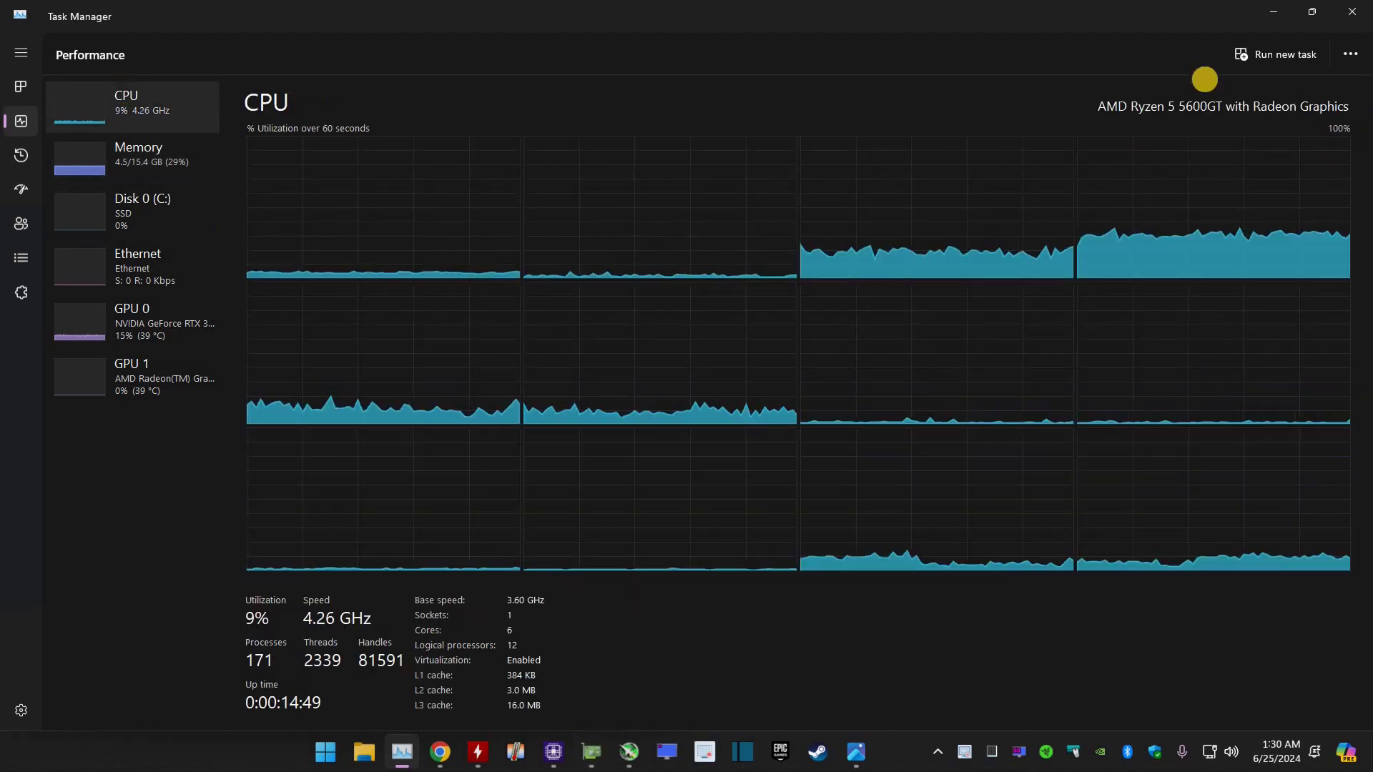
- Minimize Task Manager and all the hardware monitoring windows to reveal the desktop
{"action": "left_click", "coordinate": [1273, 11]}
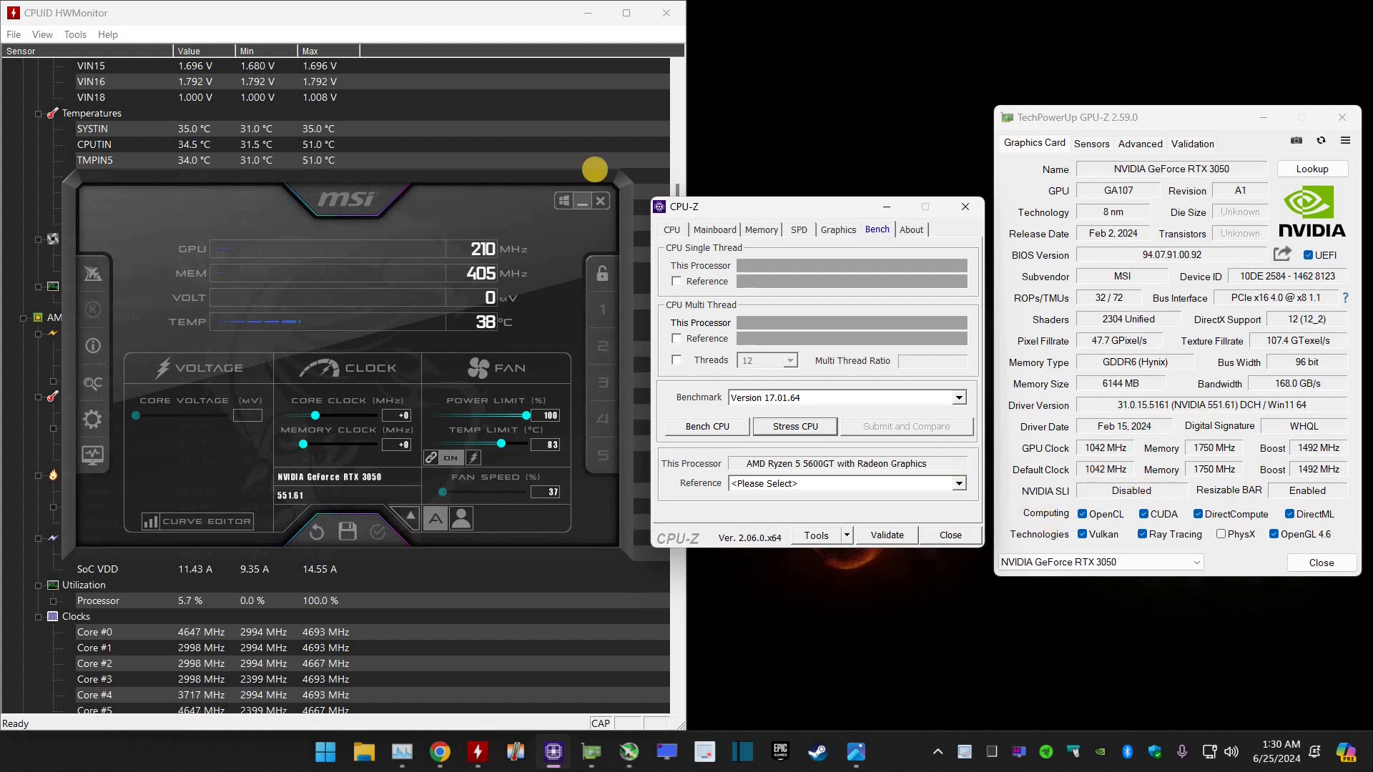
{"action": "left_click", "coordinate": [596, 13]}
{"action": "left_click", "coordinate": [590, 13]}
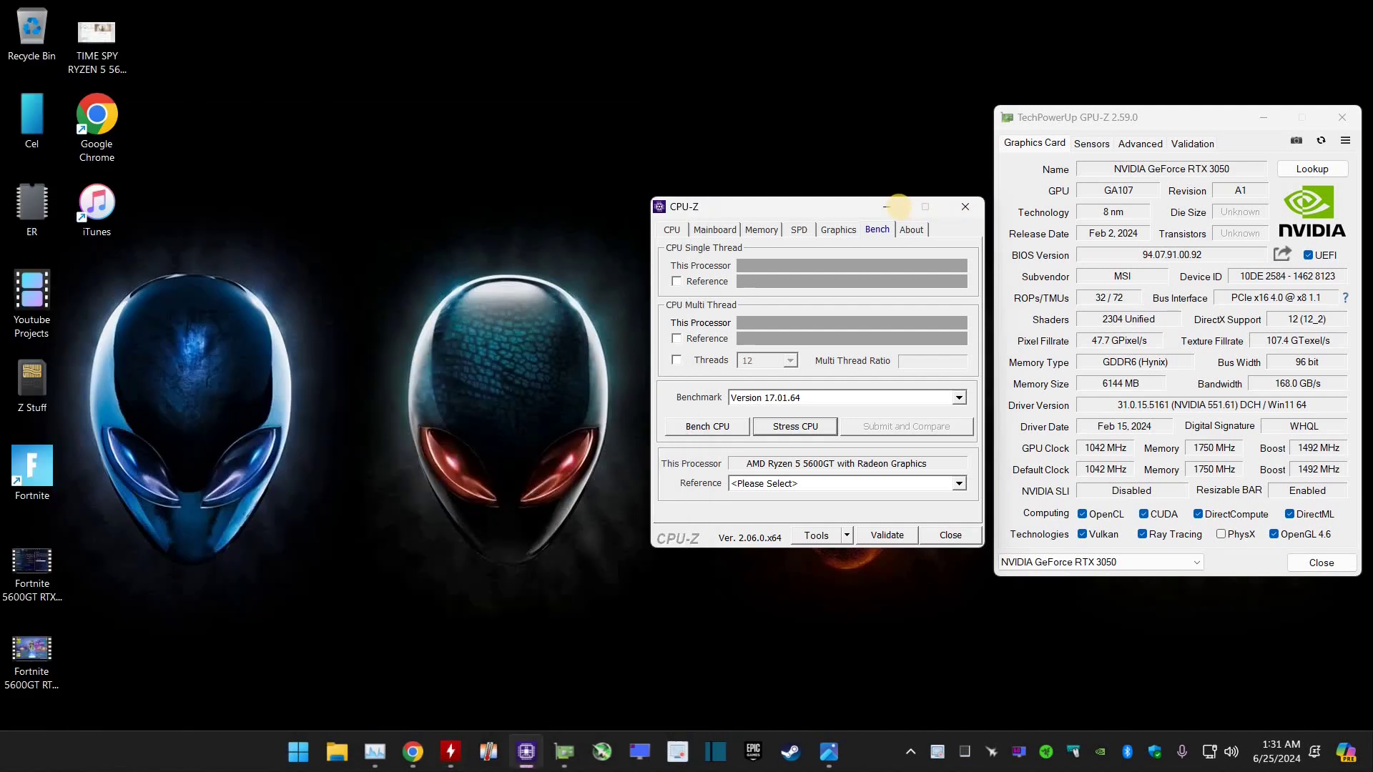
{"action": "left_click", "coordinate": [1264, 117]}
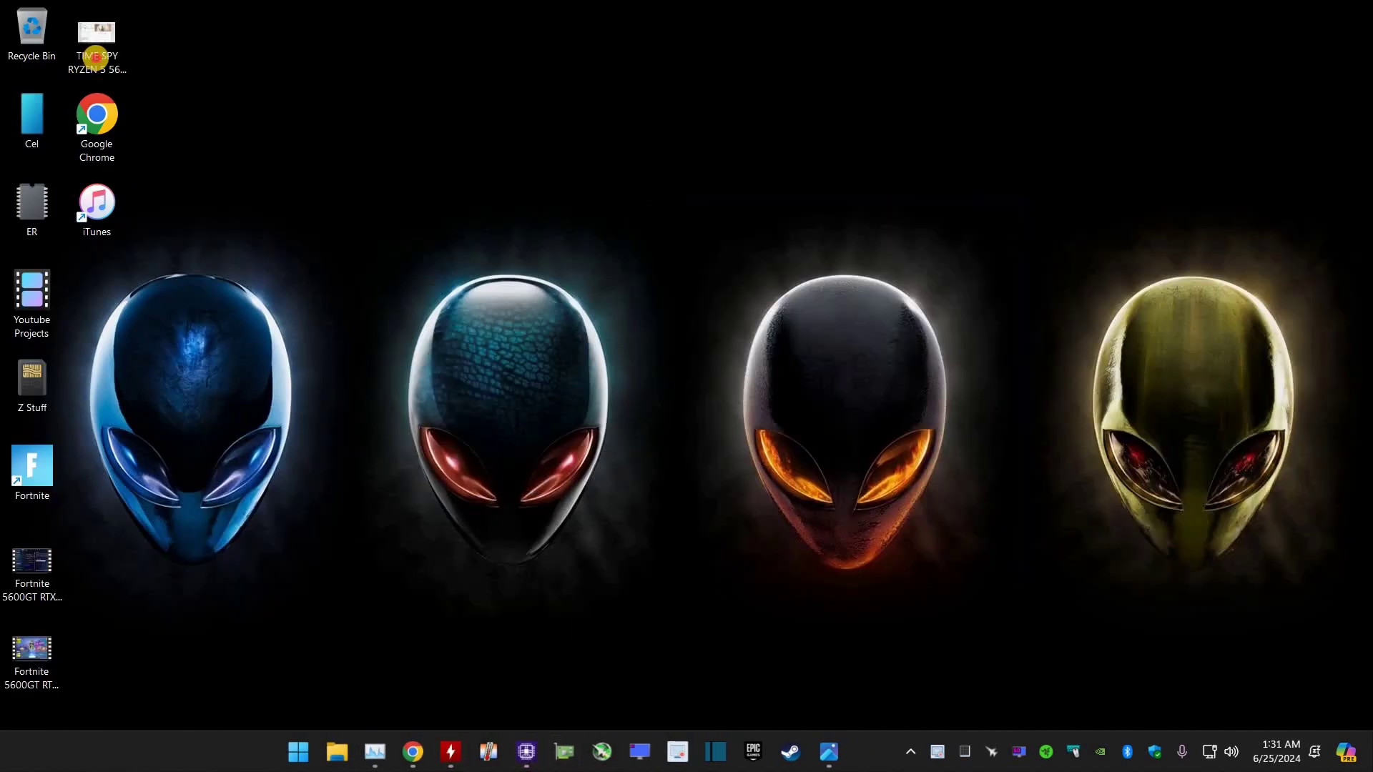